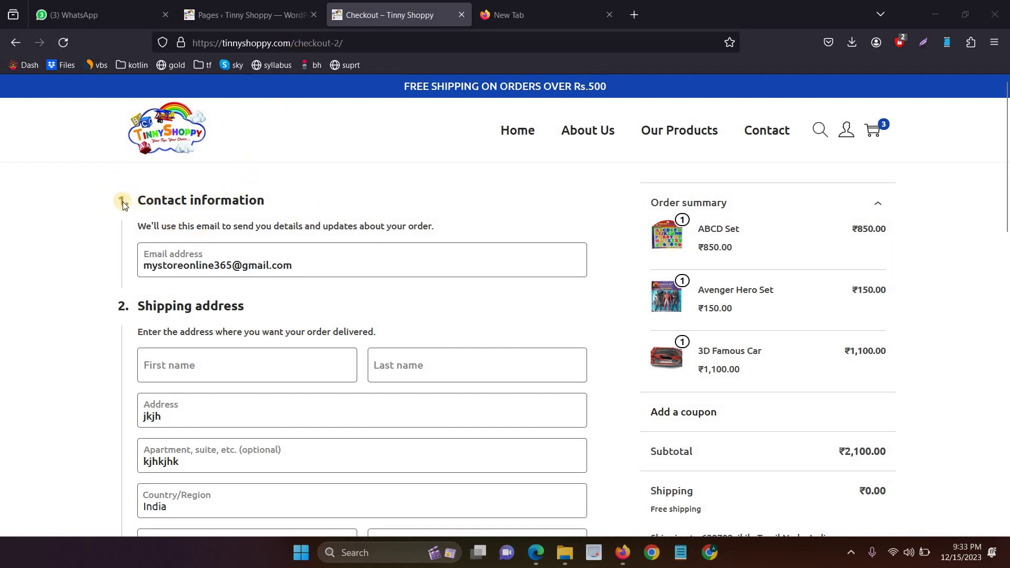
Scroll the checkout-2 page down to Payment options, which list only Cash on delivery.
click(191, 399)
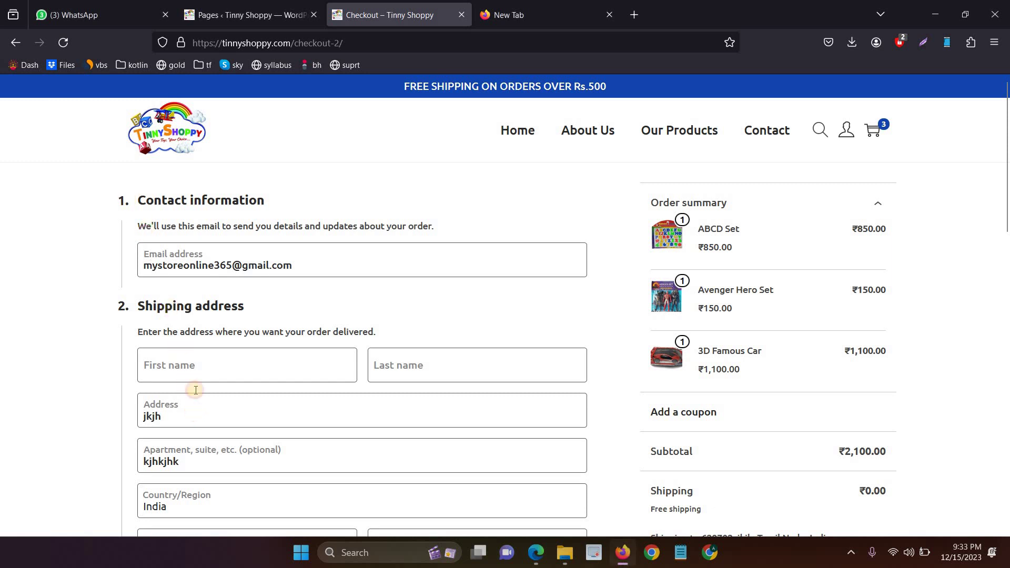
scroll(182, 284, down, 4)
scroll(158, 300, down, 3)
scroll(149, 267, down, 2)
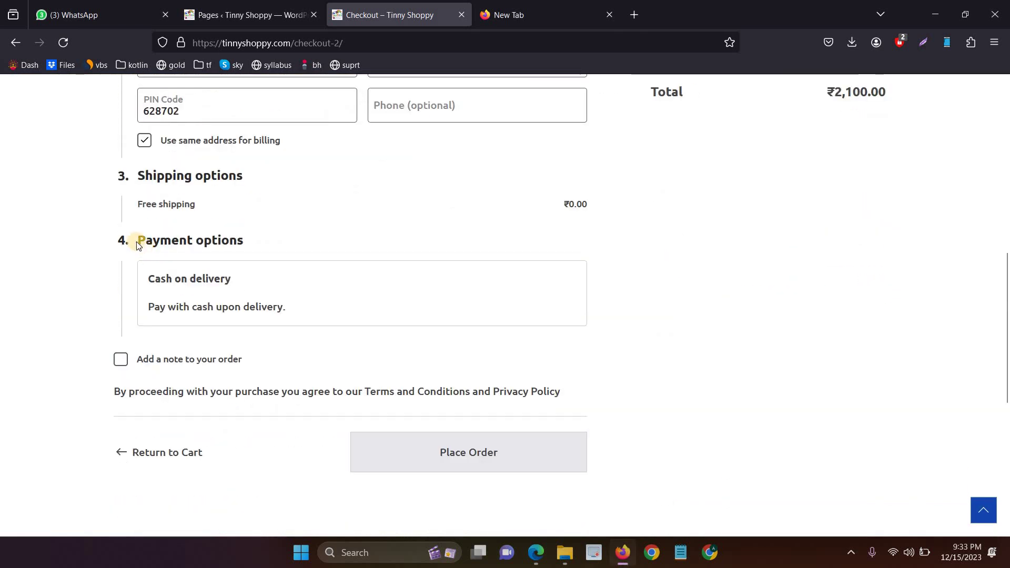
drag(136, 242, 191, 248)
drag(269, 257, 261, 279)
click(253, 239)
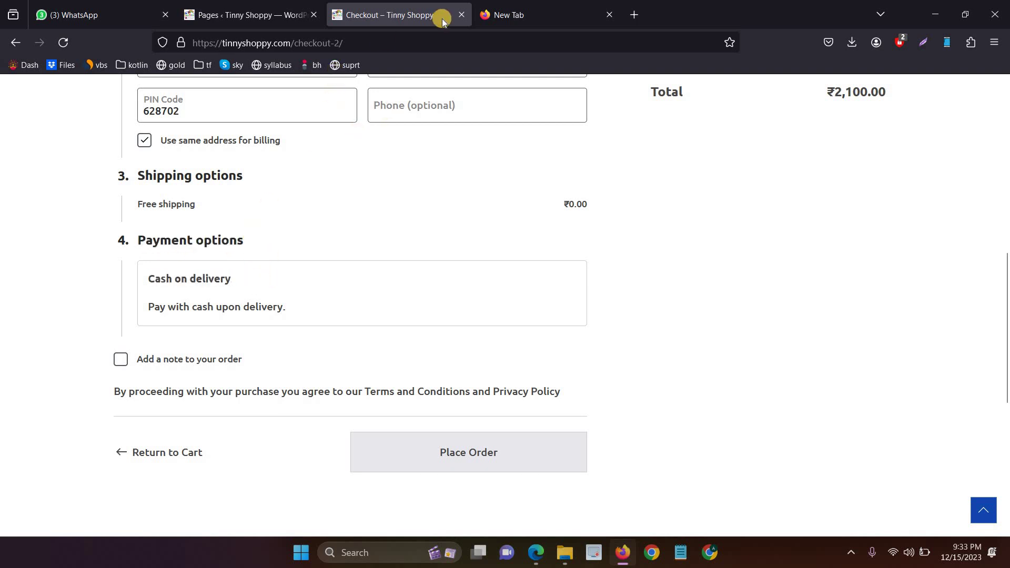
Copy the checkout-2 page address and open a new blank browser tab.
click(357, 41)
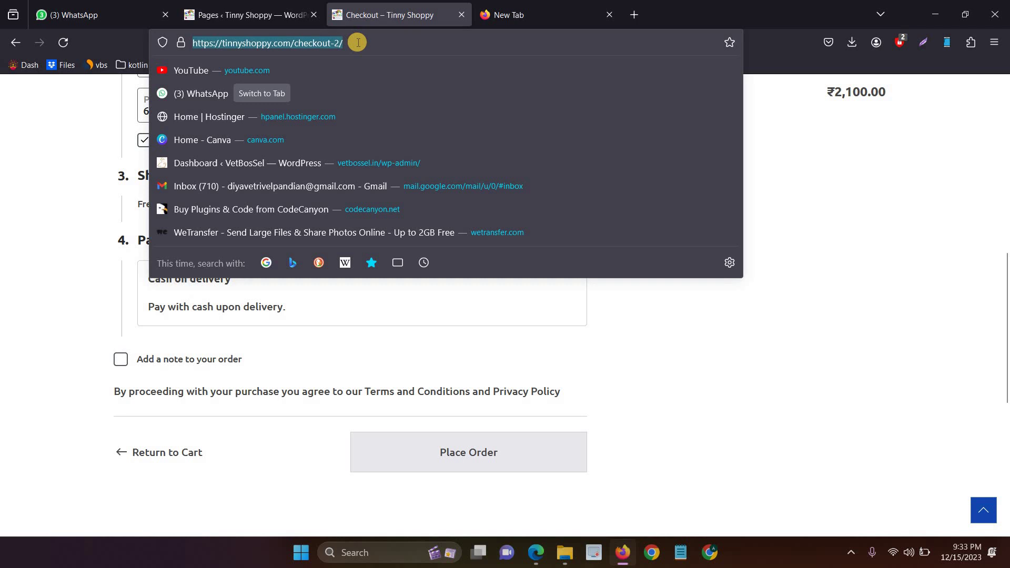
click(765, 287)
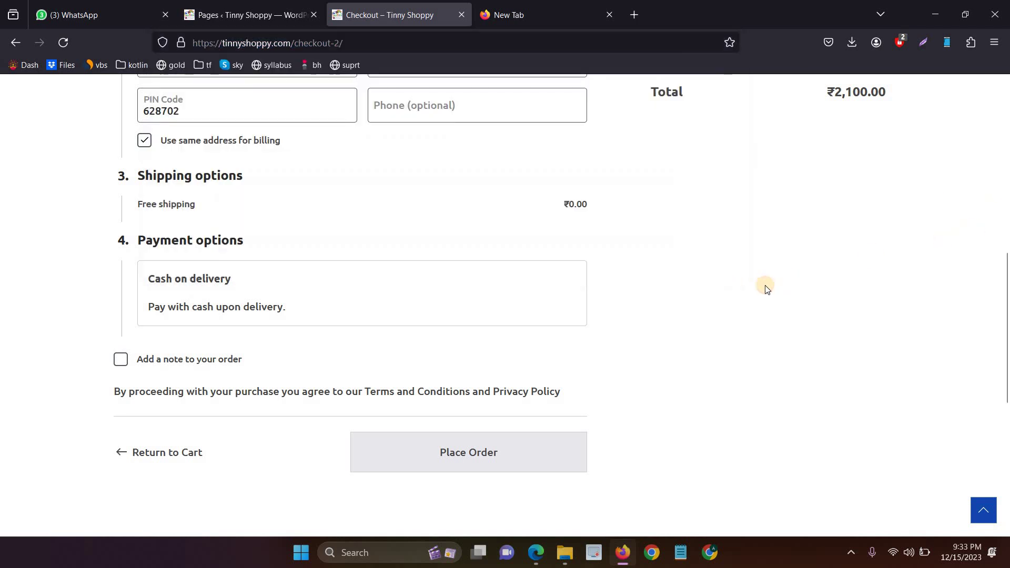
scroll(392, 148, up, 10)
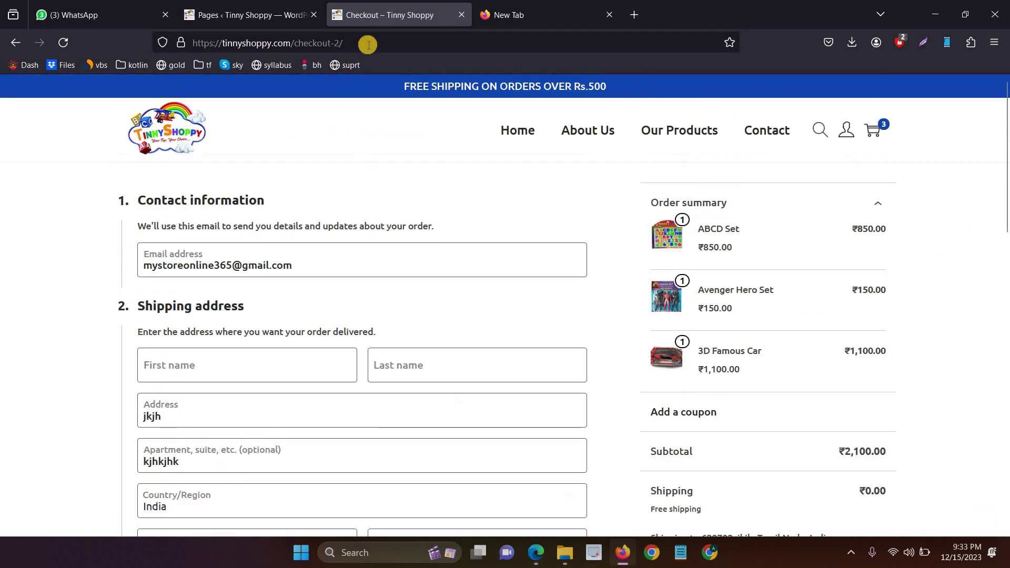
click(368, 44)
key(ctrl+c)
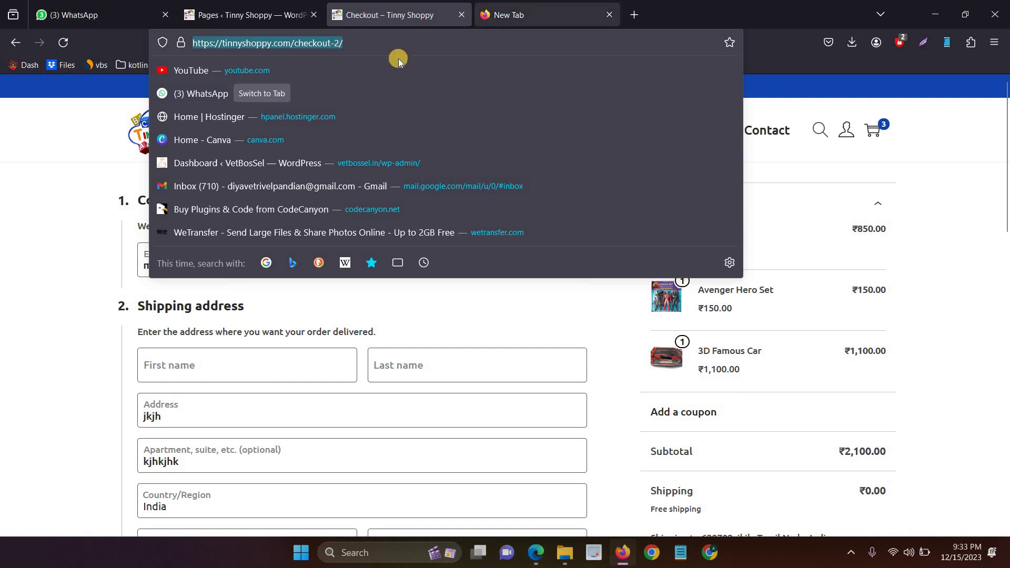
key(ctrl+Tab)
click(635, 12)
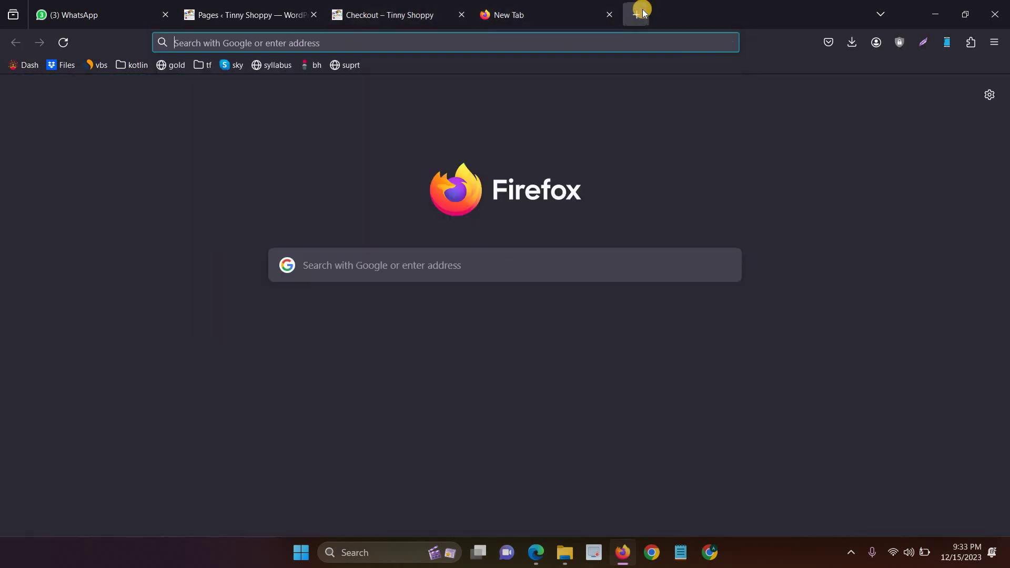
Load the original checkout page by pasting the checkout-2 address without '-2'.
key(ctrl+v)
click(386, 7)
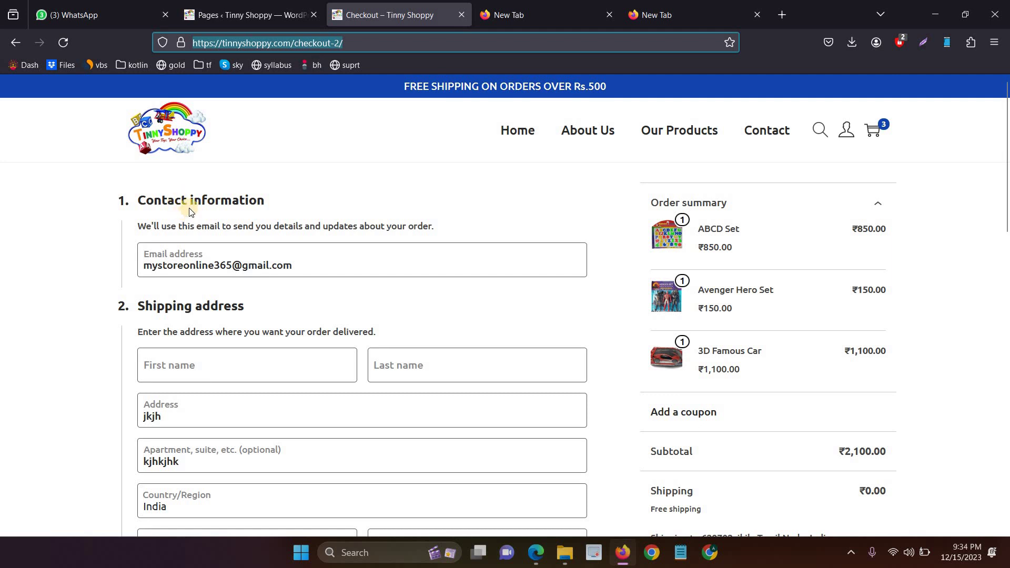
scroll(253, 226, down, 10)
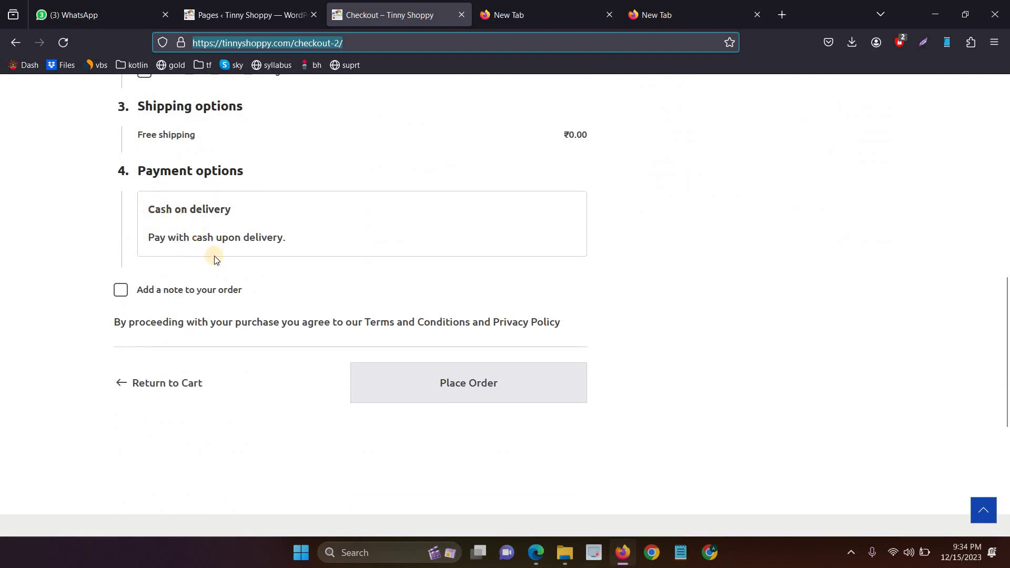
click(647, 11)
key(ctrl+v)
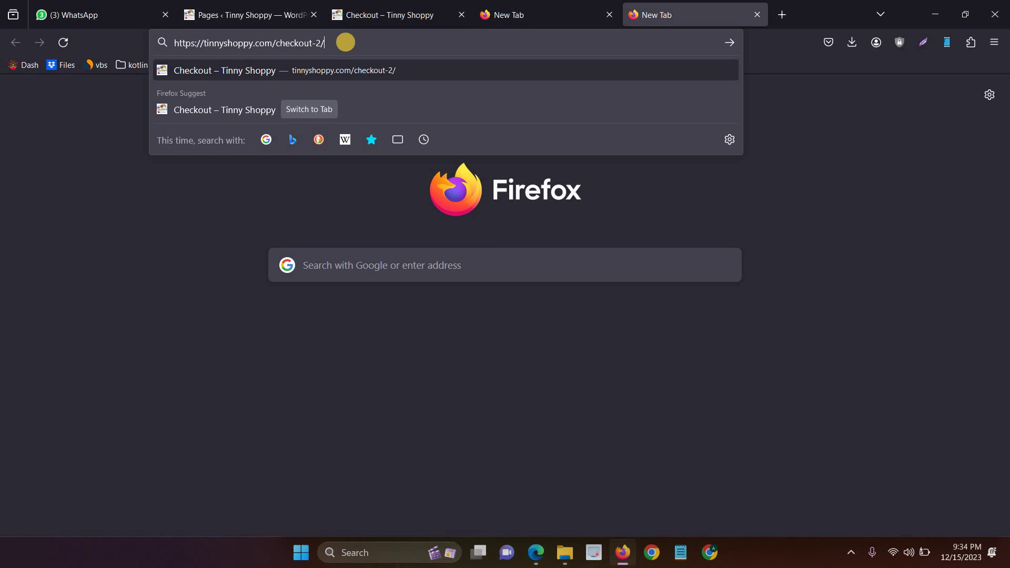
key(BackSpace)
key(BackSpace)
key(Return)
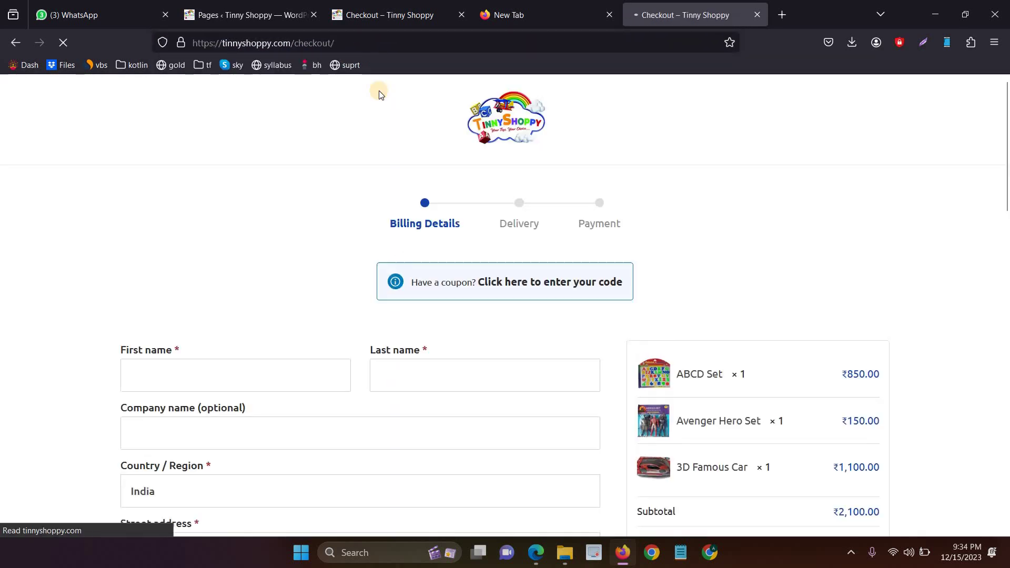
scroll(300, 165, down, 4)
click(195, 43)
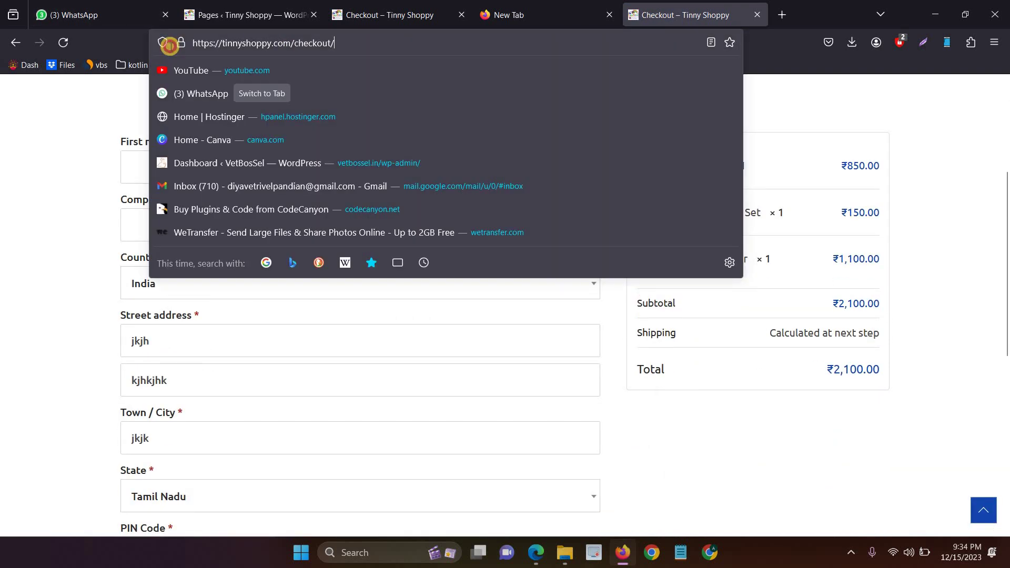
scroll(283, 364, down, 8)
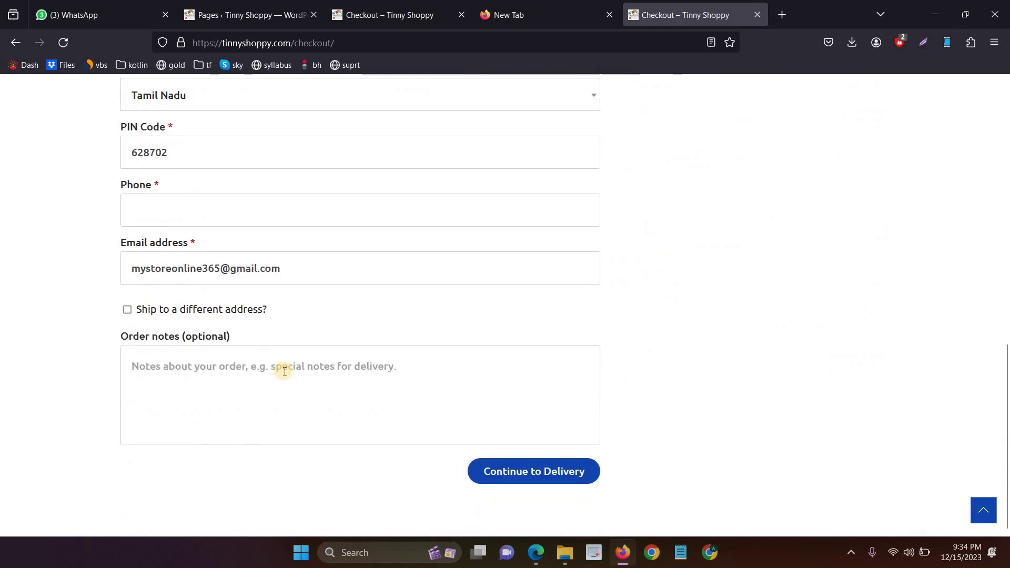
scroll(285, 366, up, 8)
Fill in the billing first name, last name and a saved phone number.
click(203, 255)
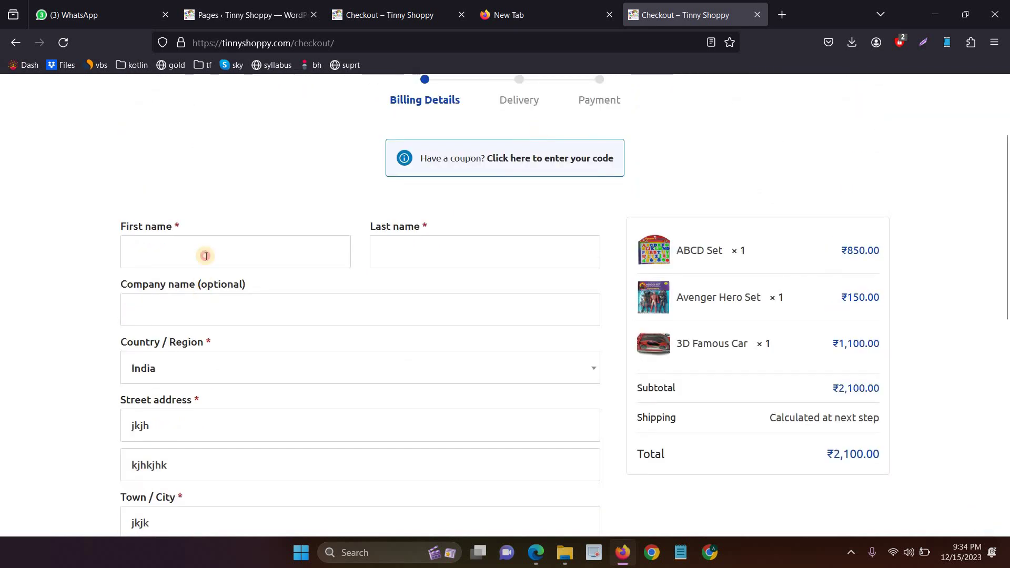
text(ertg)
key(Tab)
text(fgfdfgfd)
scroll(195, 274, down, 5)
scroll(189, 309, down, 3)
click(175, 289)
click(185, 313)
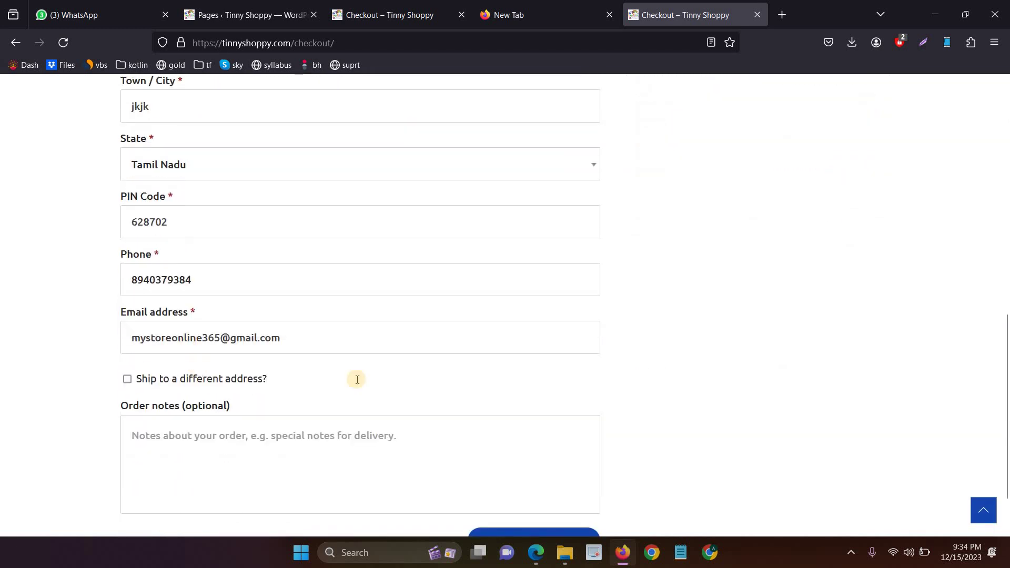
Advance through Delivery to Payment, which offers Cash on delivery, CCAvenue and UPI QR Code.
scroll(531, 468, down, 1)
click(532, 469)
click(509, 384)
scroll(181, 310, down, 1)
scroll(178, 314, down, 1)
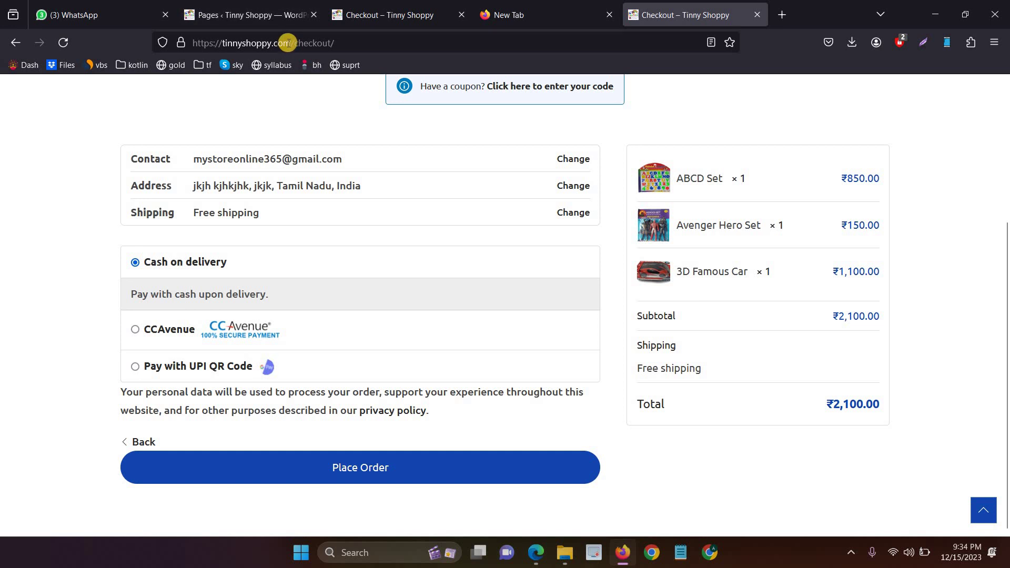
Compare the original checkout and checkout-2 addresses in the address bar.
click(198, 43)
drag(199, 43, 181, 44)
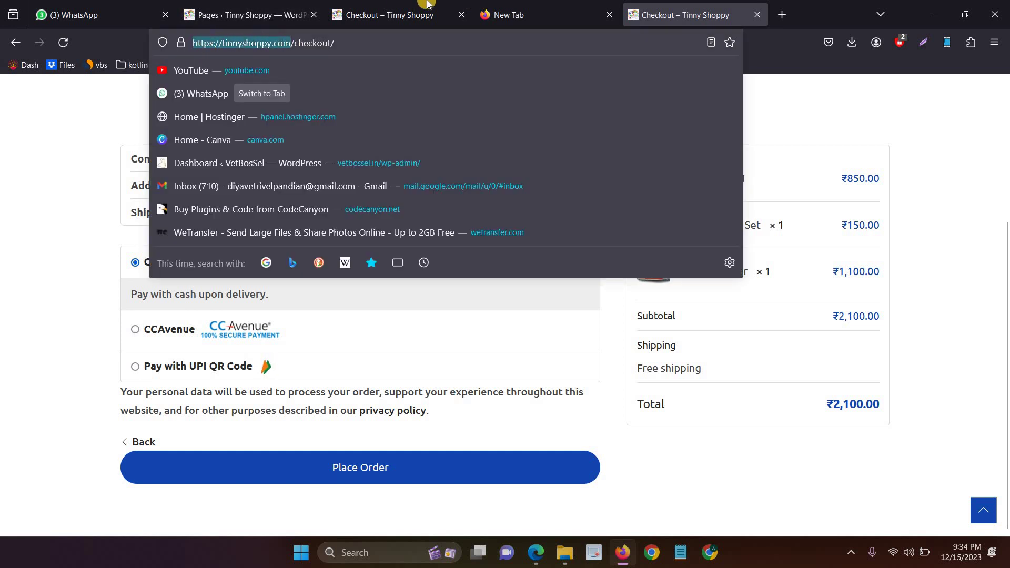
click(453, 14)
click(284, 42)
click(220, 42)
drag(220, 43, 342, 42)
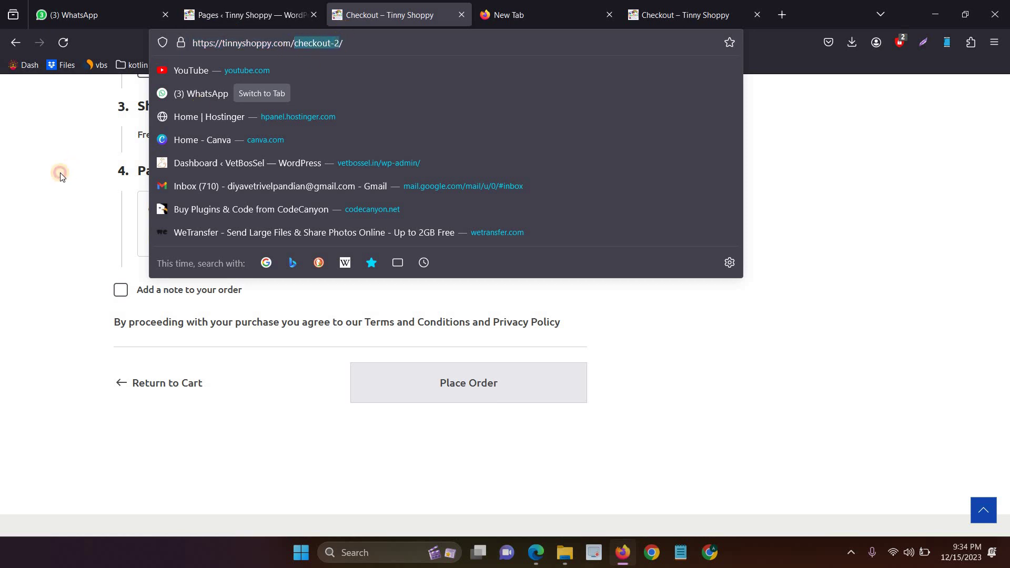
Step the original checkout from Billing Details back to Payment with Cash on delivery, then revisit checkout-2.
click(684, 15)
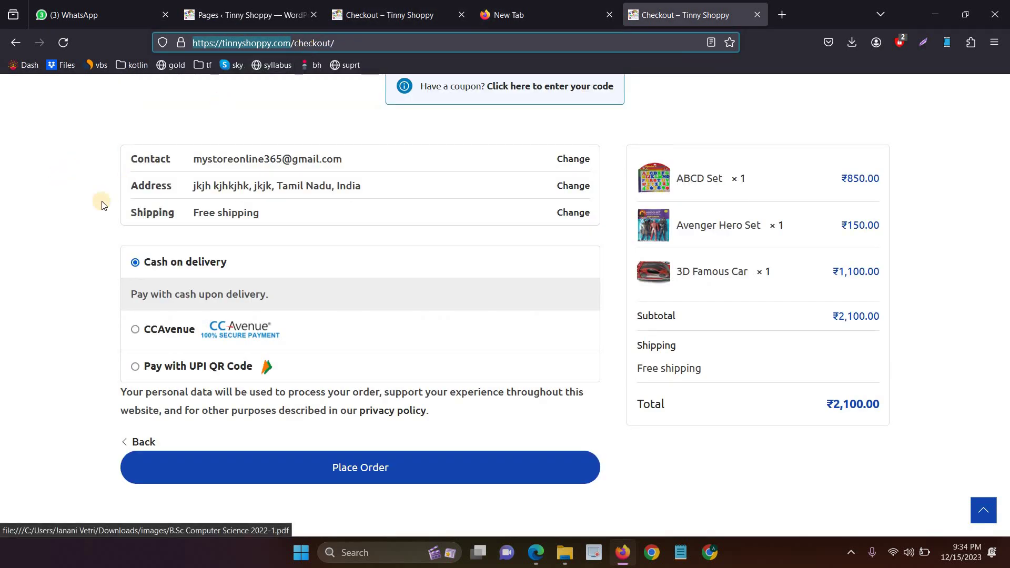
click(108, 227)
scroll(194, 243, up, 4)
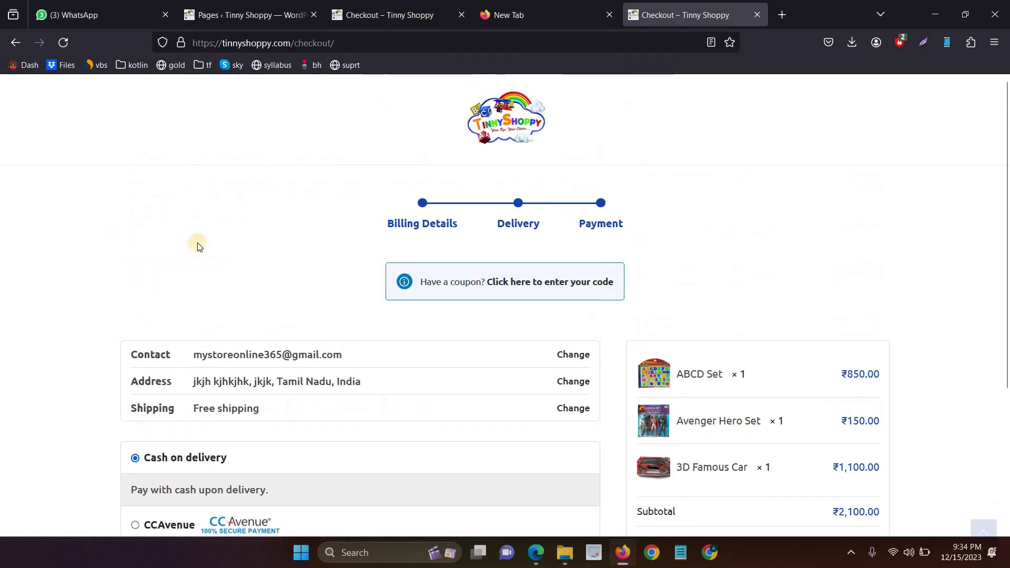
click(416, 215)
scroll(414, 266, down, 7)
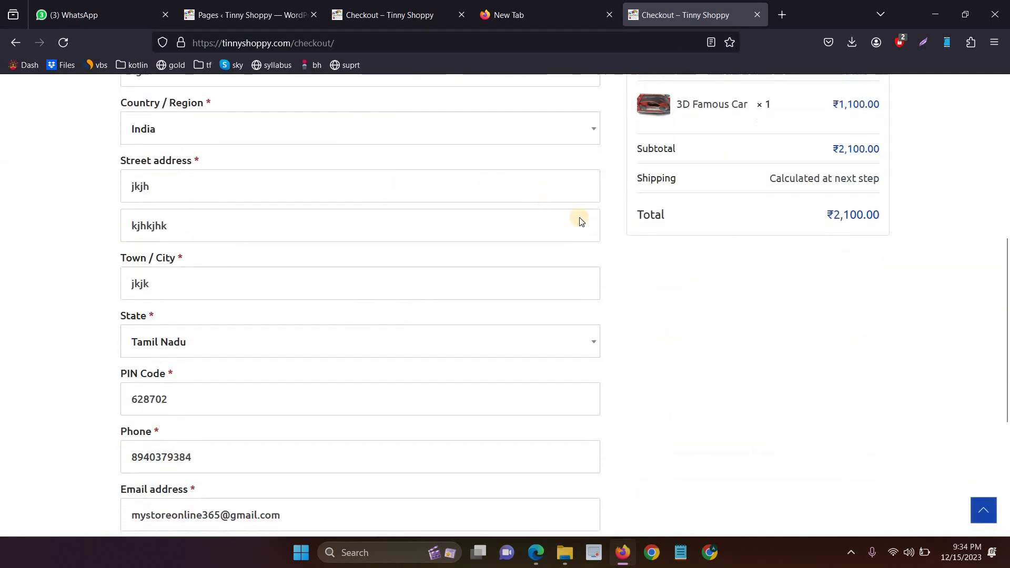
click(602, 210)
scroll(201, 257, down, 4)
click(159, 266)
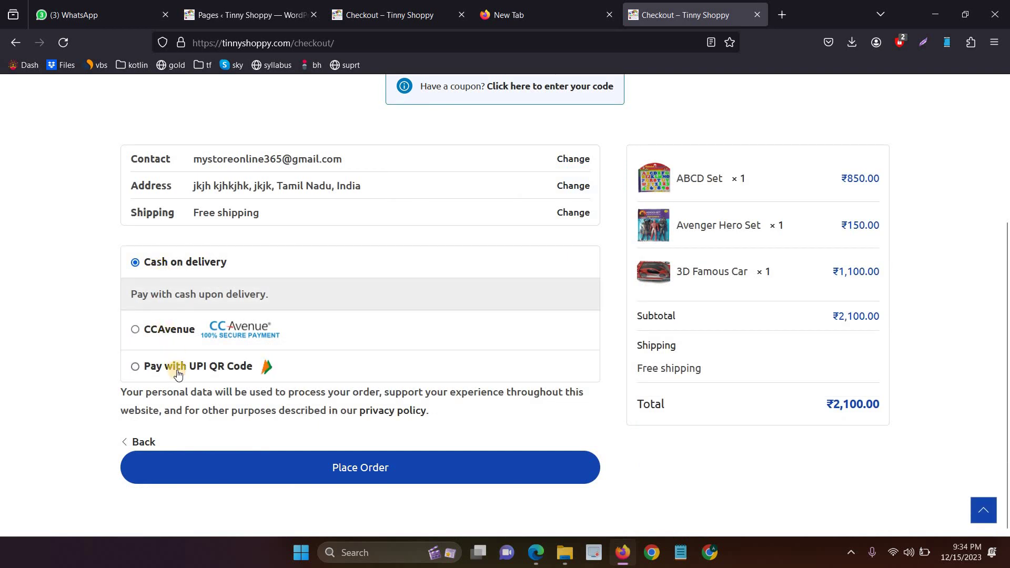
click(409, 6)
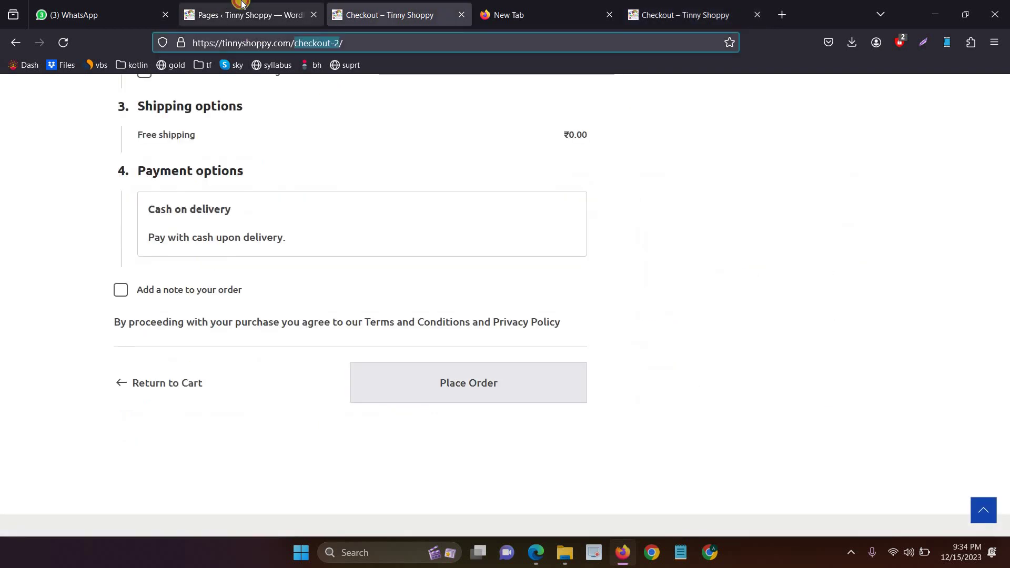
click(242, 6)
Open WooCommerce Settings > Payments showing Cash on delivery, CCAvenue and UPI QR Code enabled.
scroll(45, 247, down, 3)
mouse_move(64, 373)
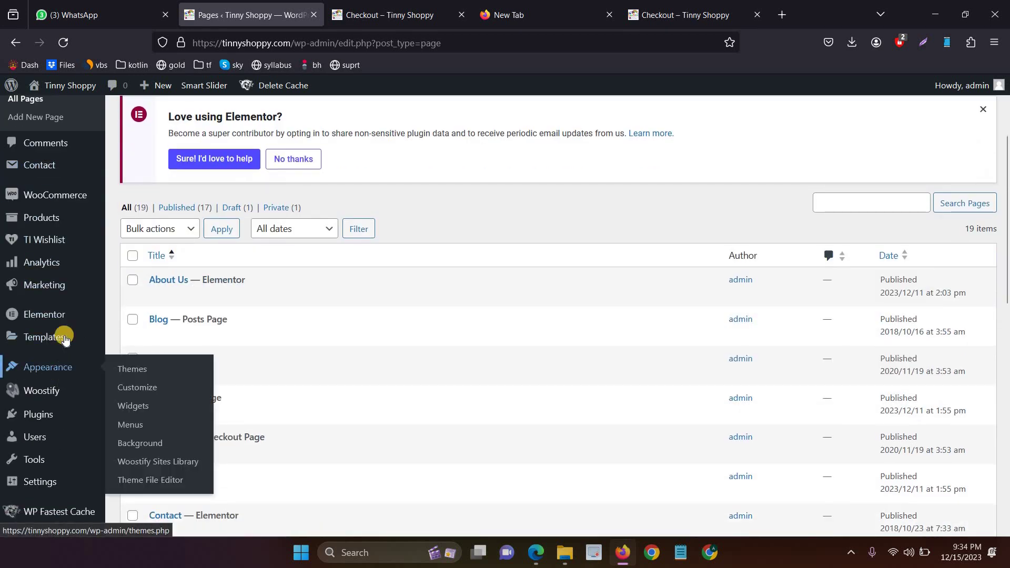
mouse_move(68, 195)
click(152, 276)
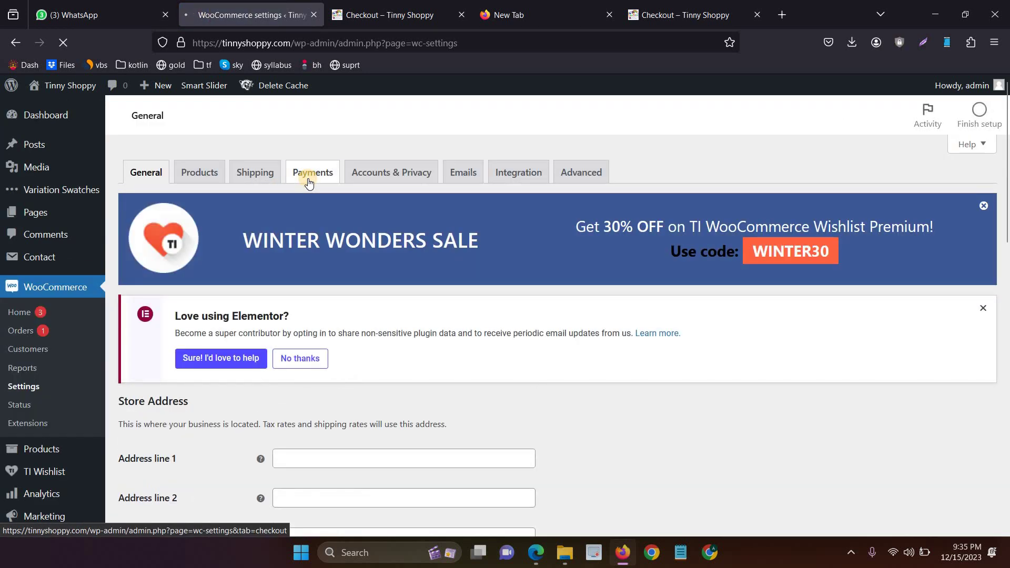
click(326, 189)
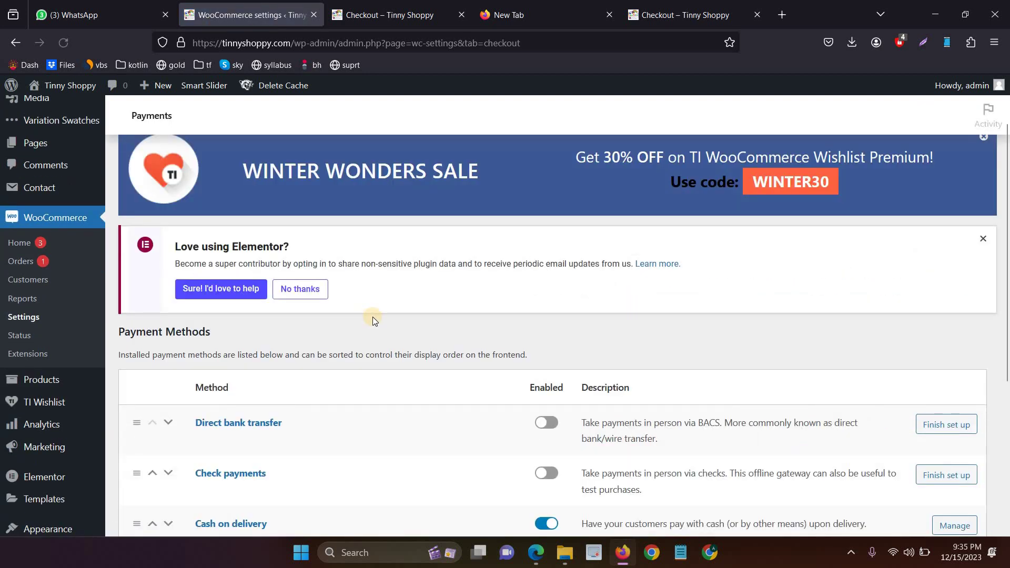
scroll(372, 317, down, 4)
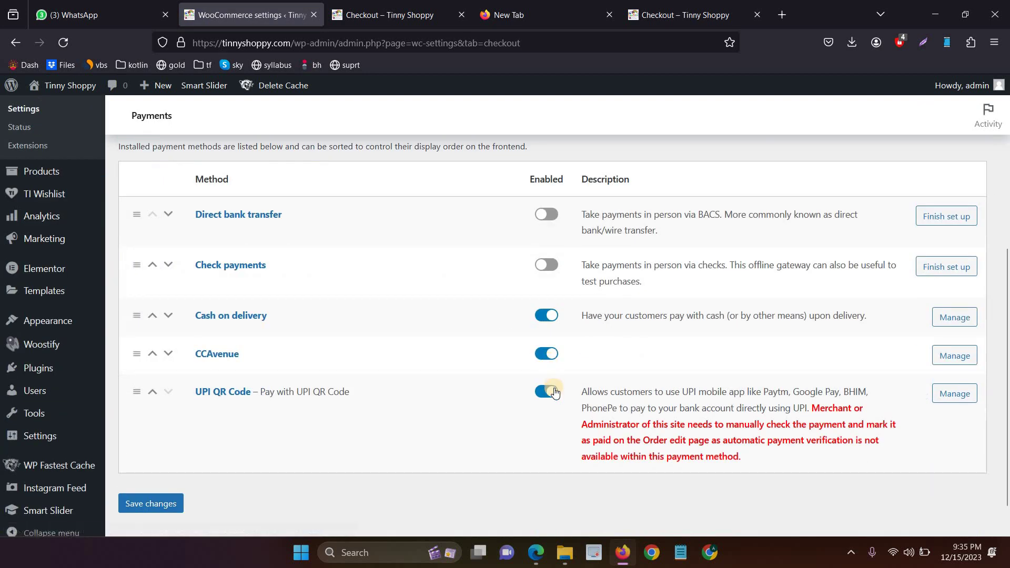
Return to the original checkout page tab.
click(705, 5)
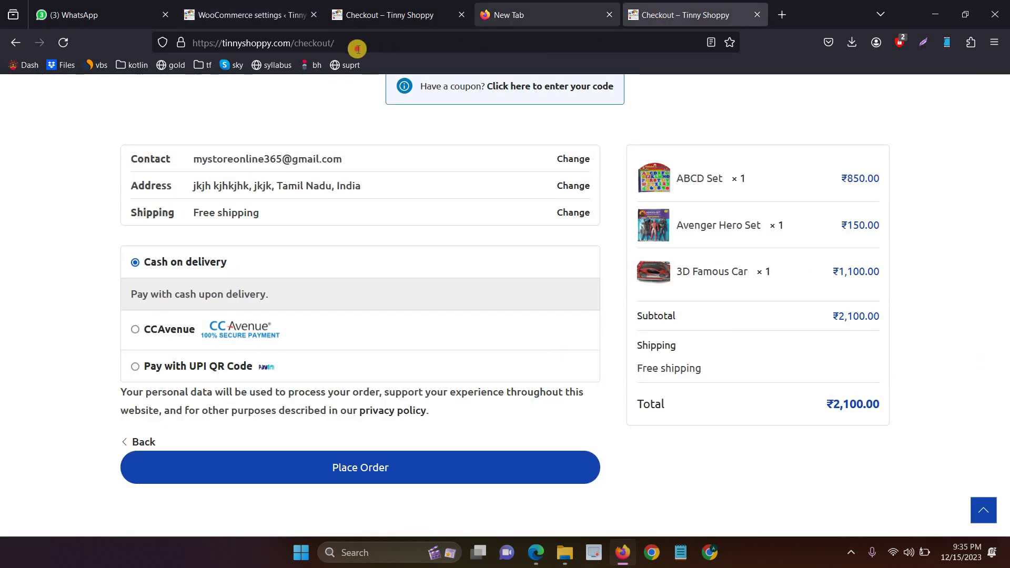
key(ctrl+l)
click(79, 290)
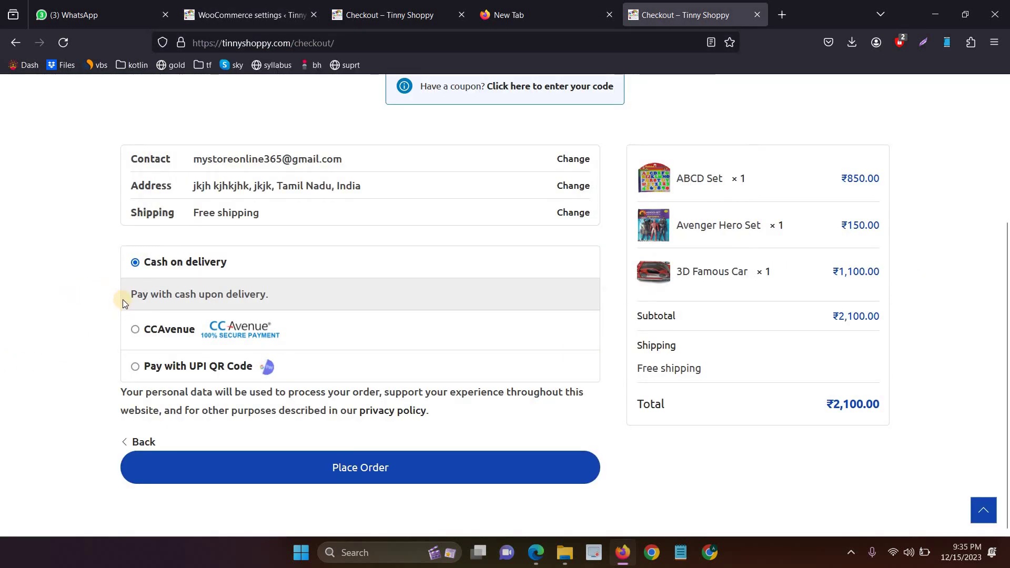
Scroll the checkout-2 block checkout with only Cash on delivery, then go back to Payments settings.
click(401, 4)
double_click(337, 42)
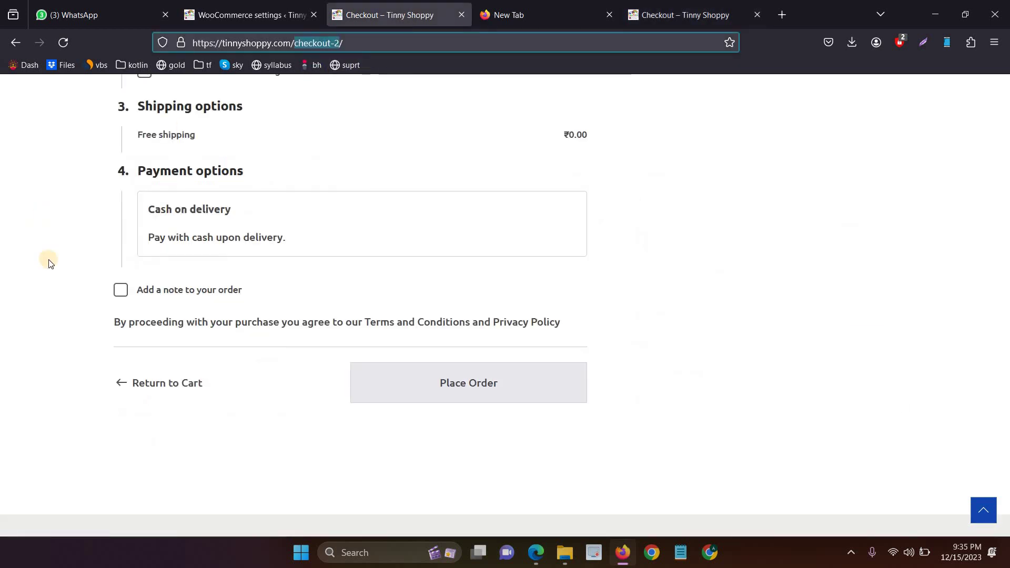
scroll(97, 327, up, 8)
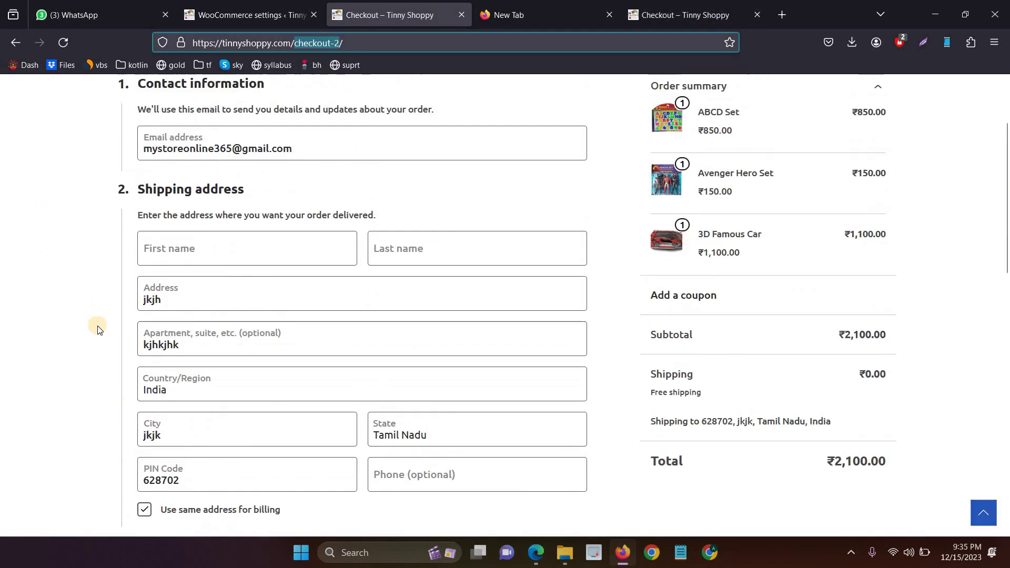
scroll(97, 327, down, 9)
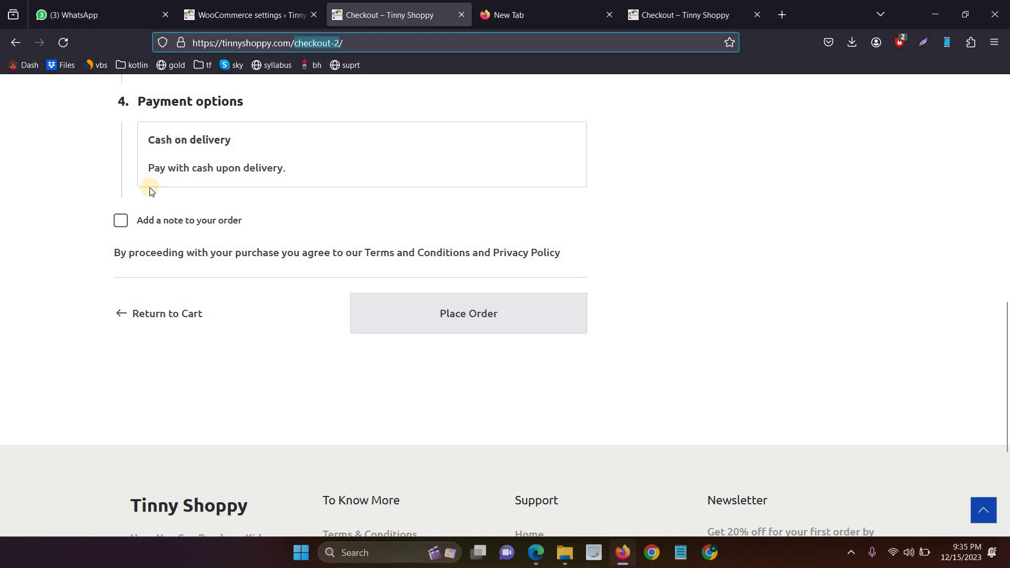
click(44, 136)
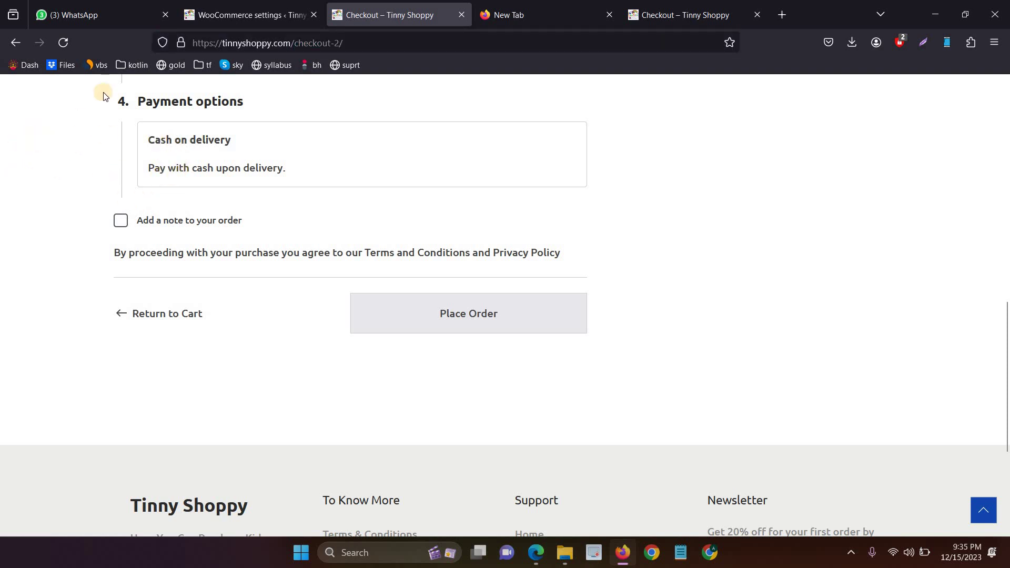
click(234, 3)
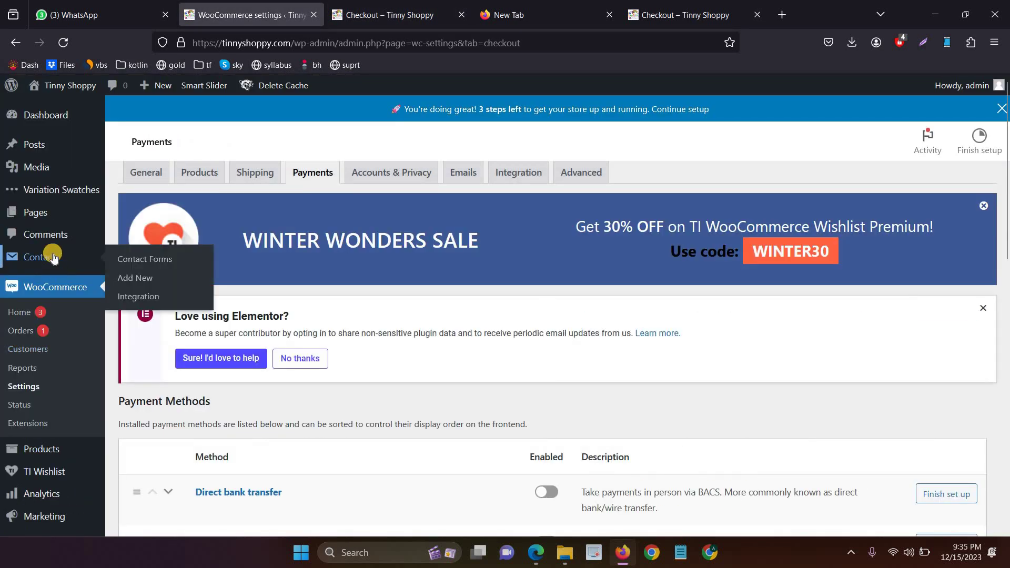
Open All Pages and scroll to the Checkout Page and plain Checkout rows.
click(67, 216)
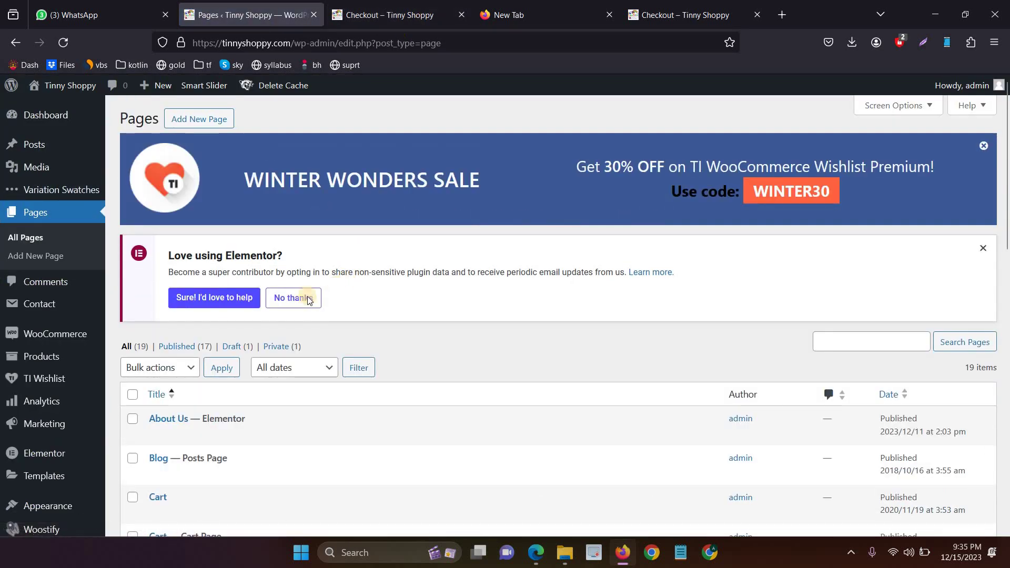
scroll(337, 290, down, 4)
scroll(221, 331, down, 2)
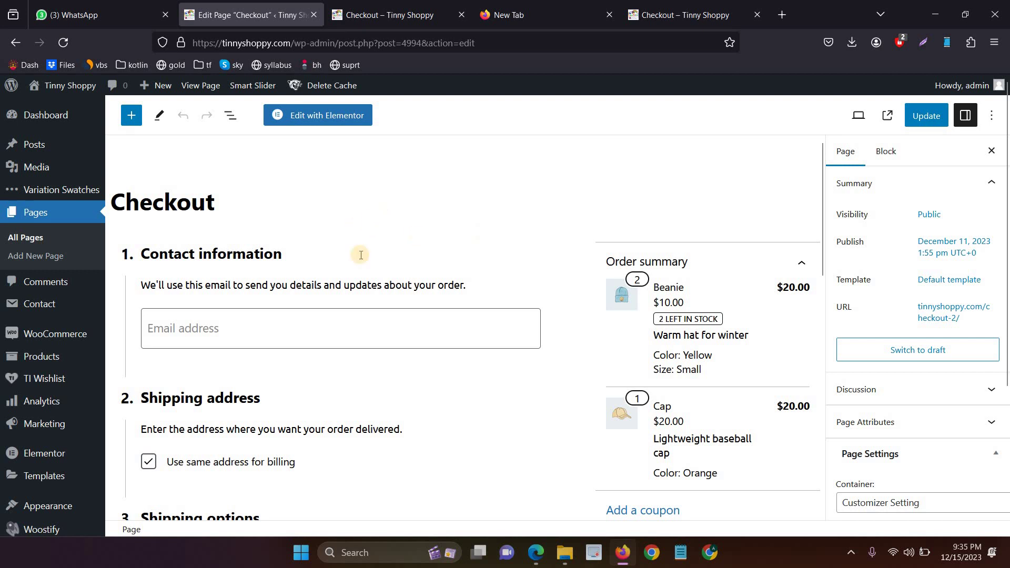
click(30, 238)
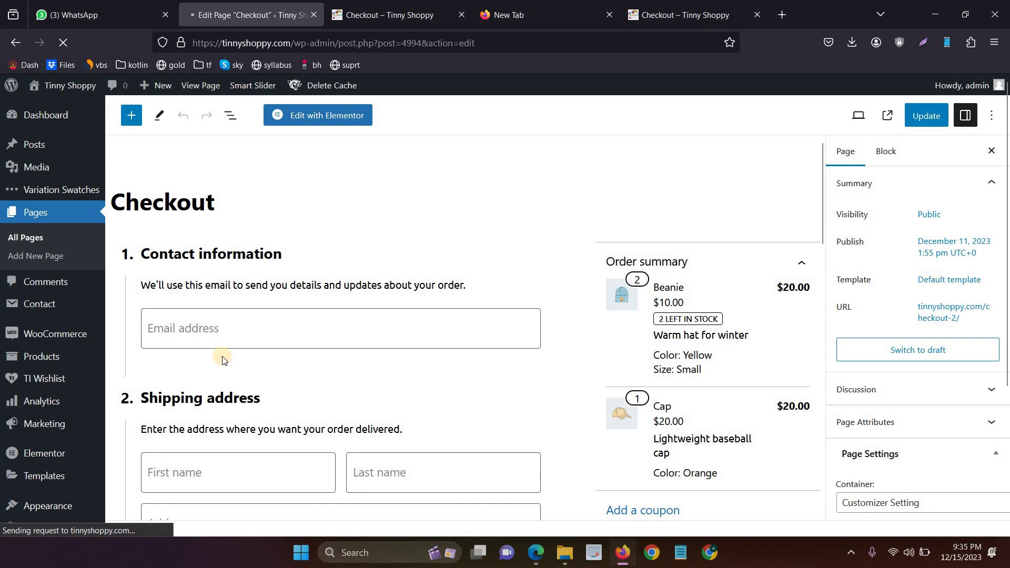
scroll(205, 356, down, 5)
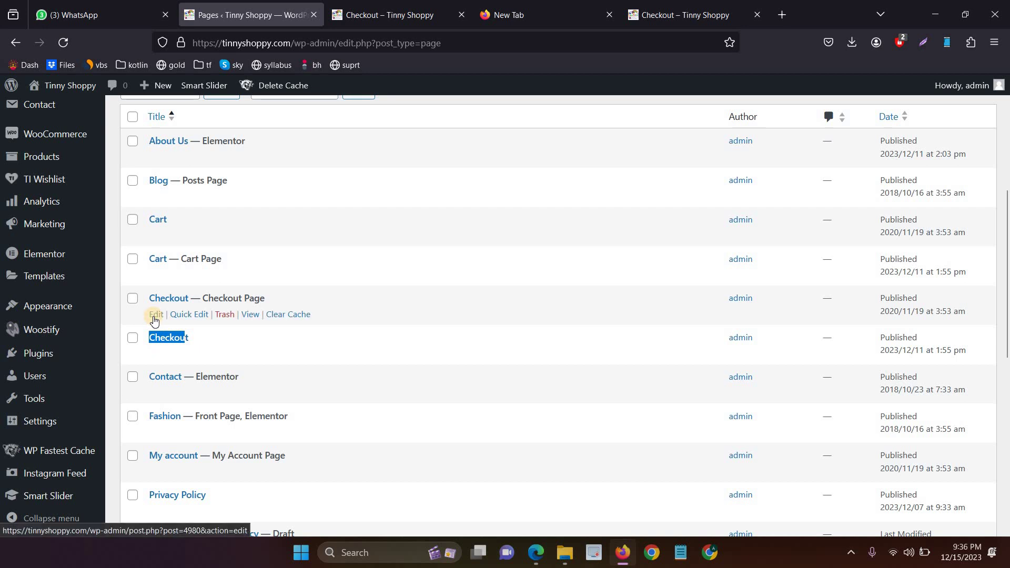
Open the original Checkout page in the editor and copy the [woocommerce_checkout] text.
click(154, 315)
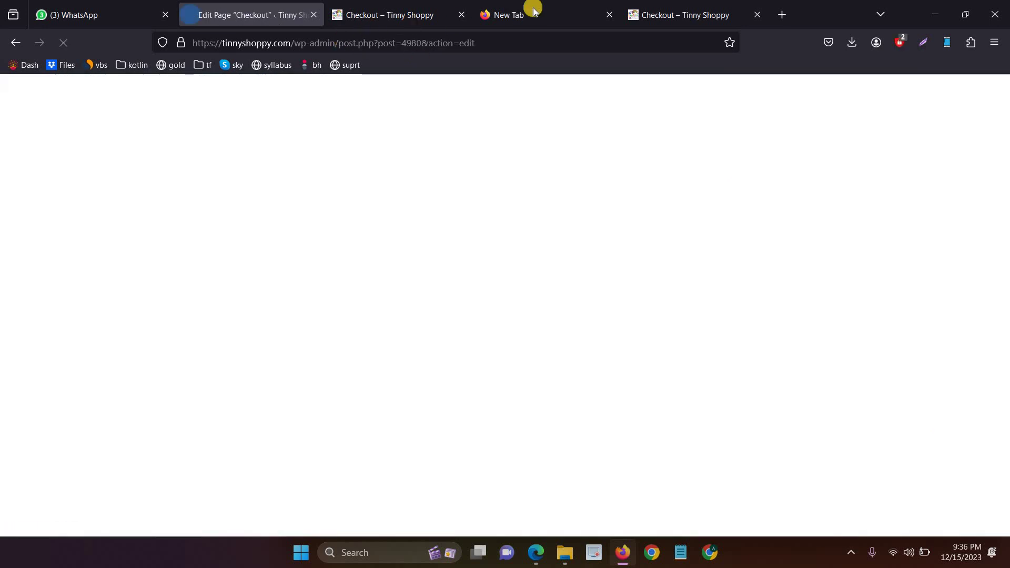
click(533, 10)
text([woocommerce_checkout])
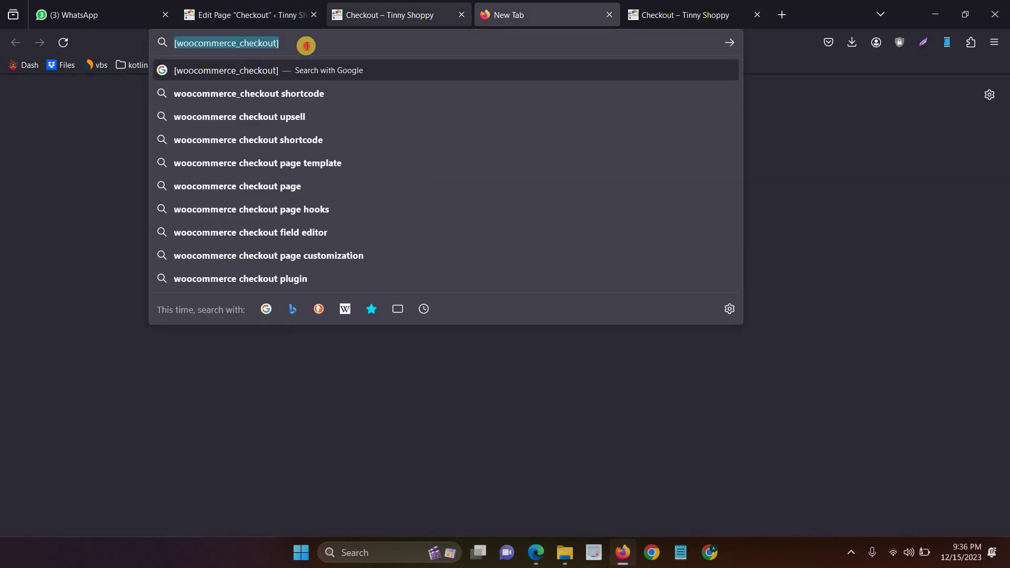
key(ctrl+a)
key(ctrl+c)
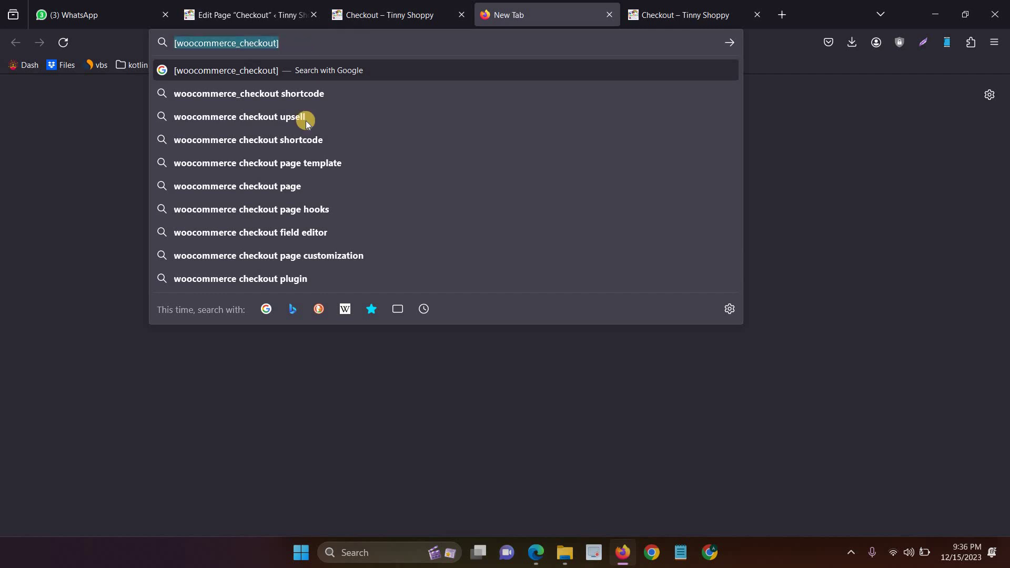
click(343, 12)
click(259, 8)
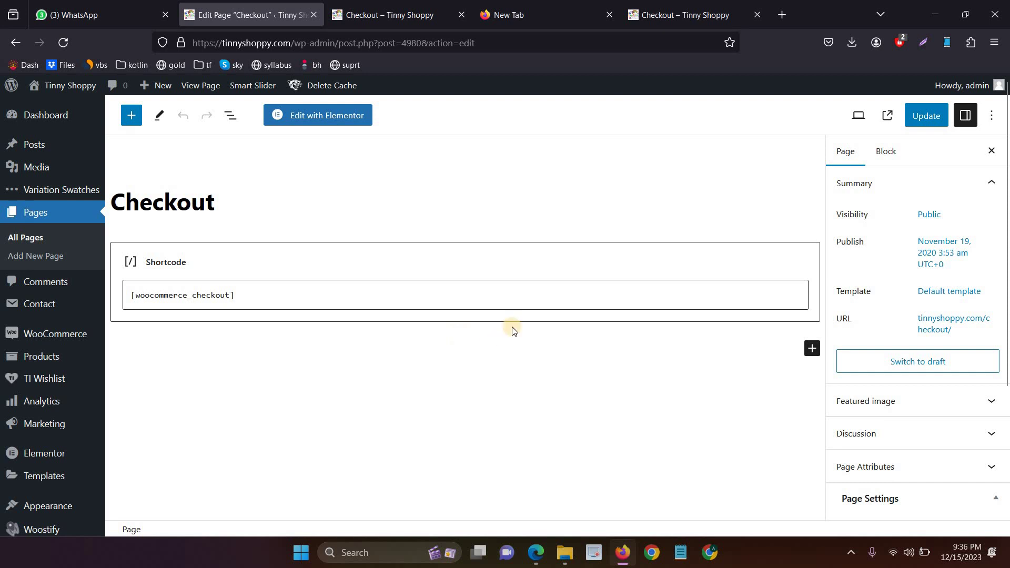
Insert a new Shortcode block below the existing one and paste [woocommerce_checkout] into it.
click(492, 337)
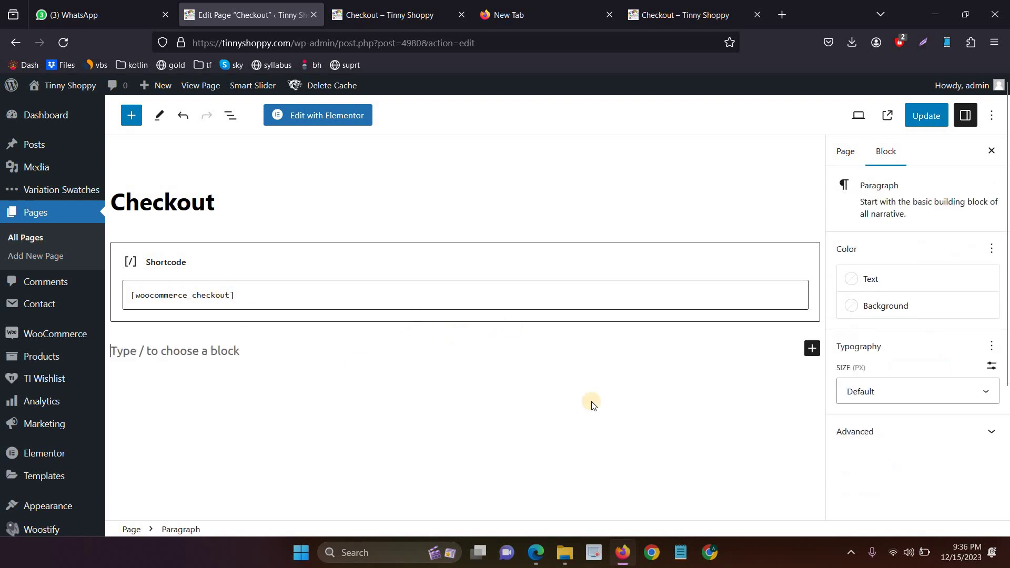
click(812, 349)
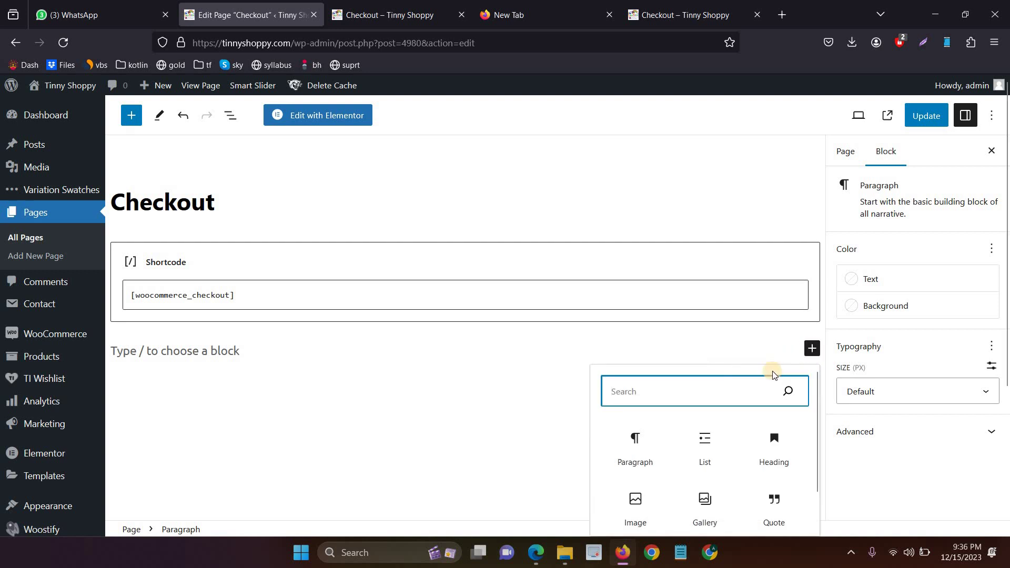
text(s)
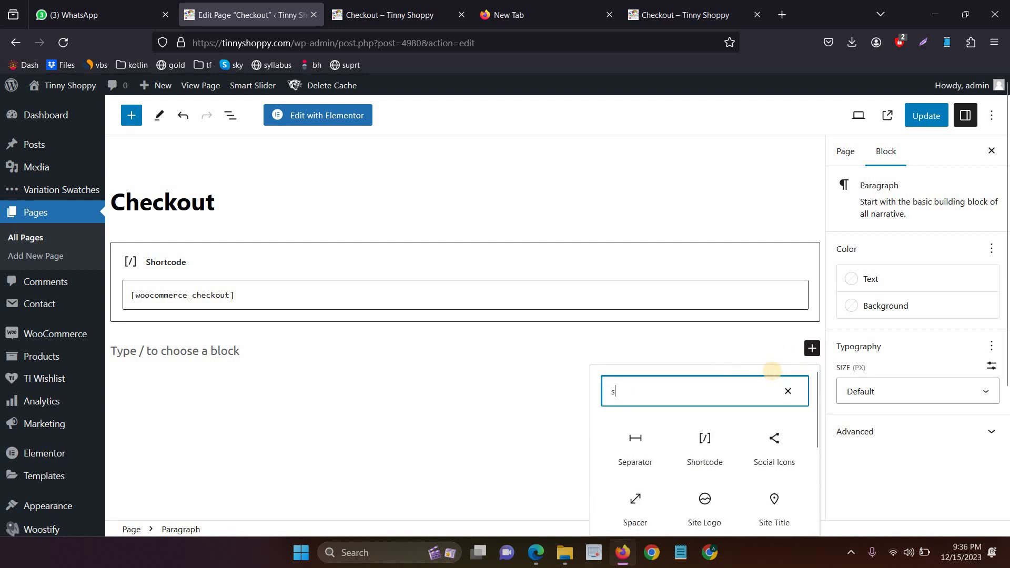
text(ho)
key(Return)
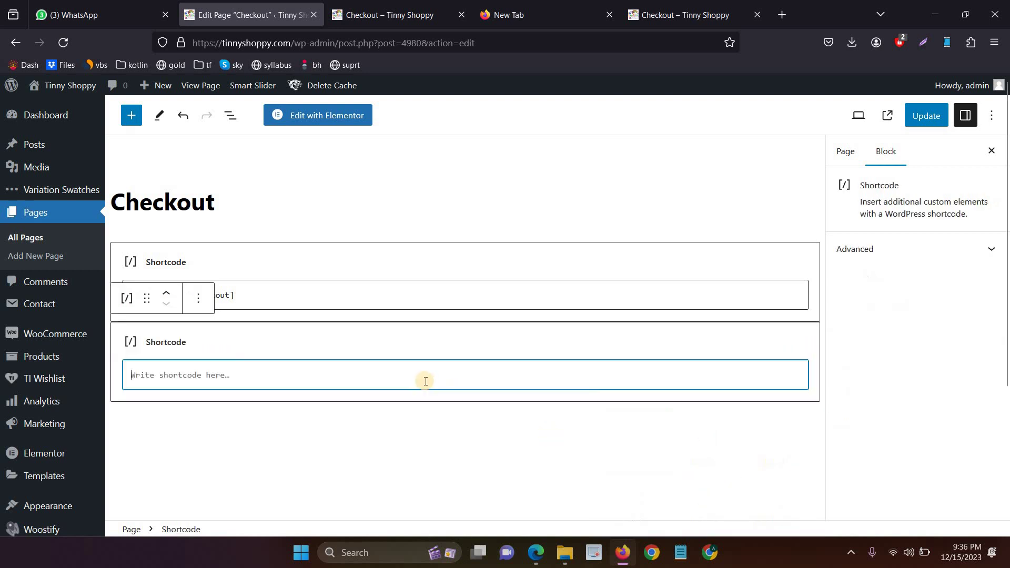
key(ctrl+v)
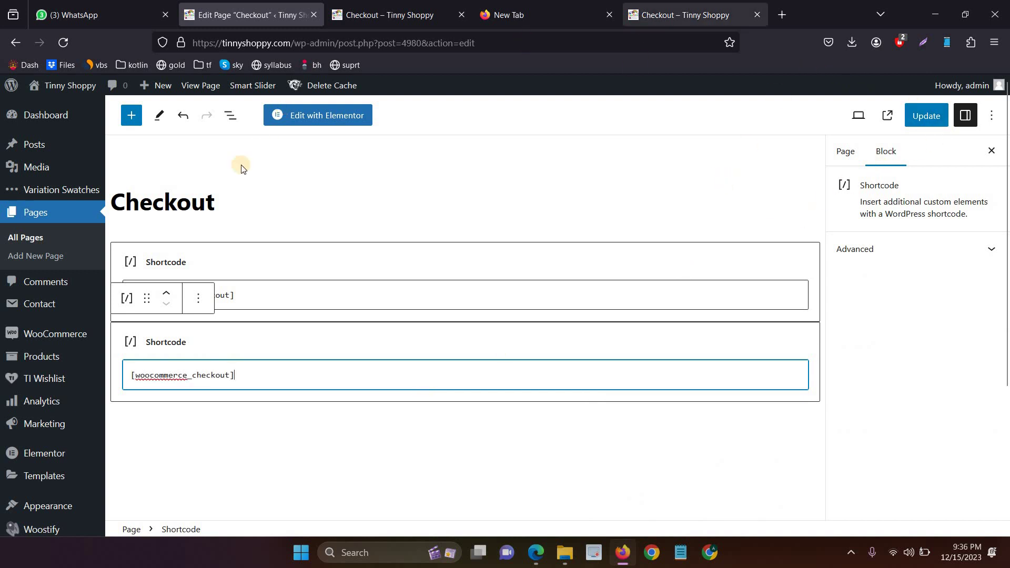
click(653, 4)
Leave the Checkout editor without saving and view the live checkout with Cash on delivery and CCAvenue.
scroll(354, 225, up, 4)
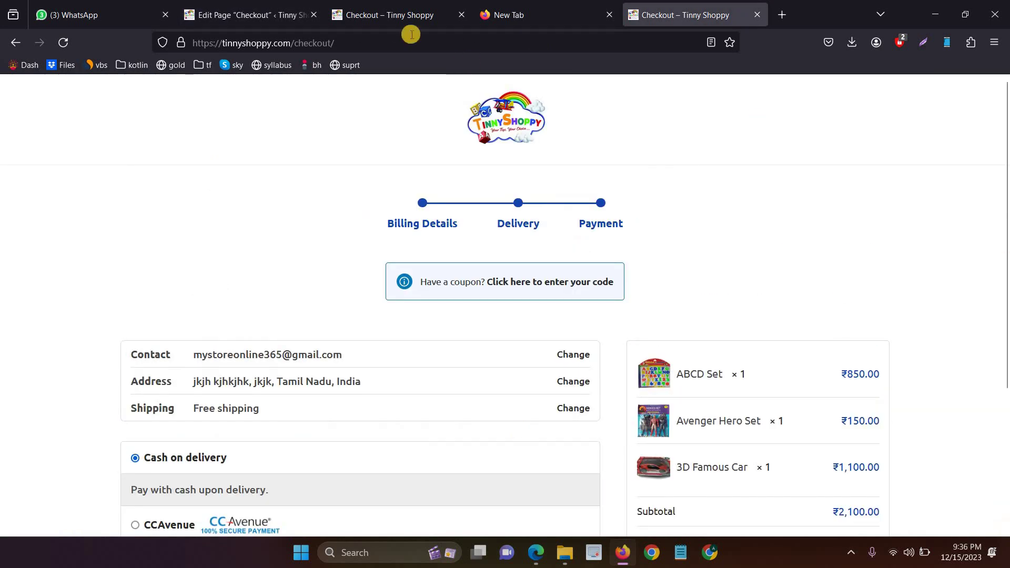
click(247, 11)
click(26, 235)
click(554, 339)
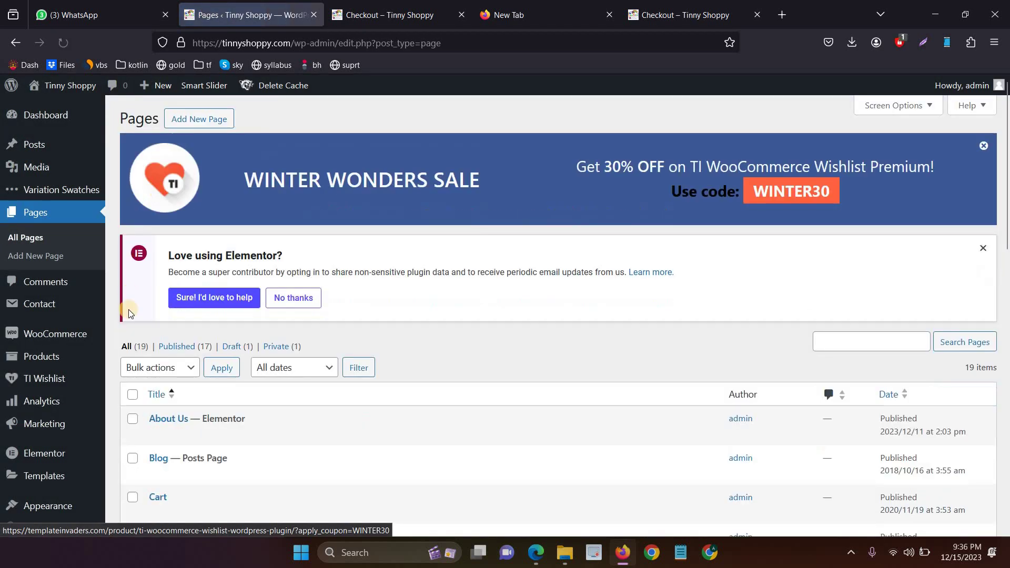
scroll(131, 325, down, 4)
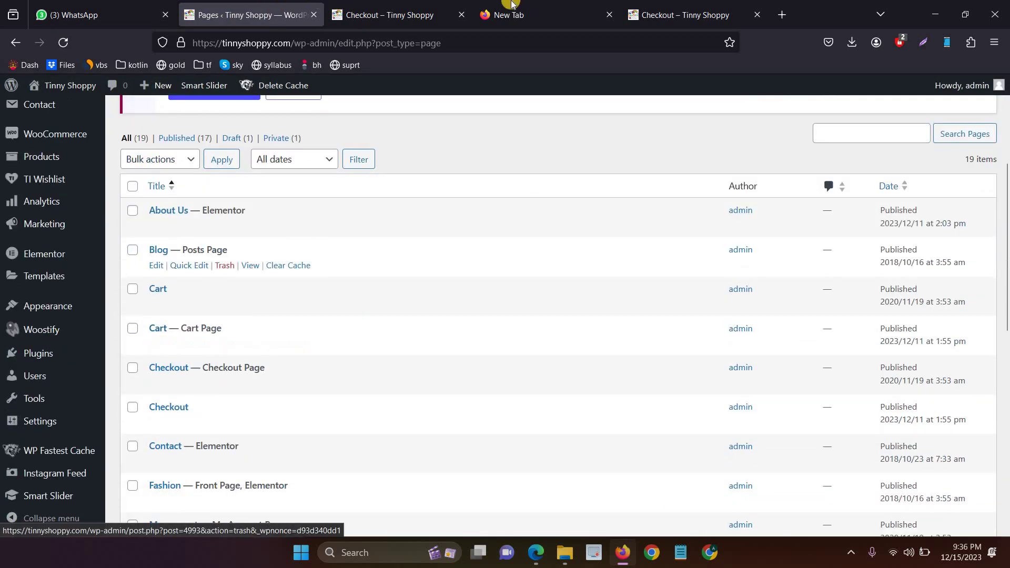
click(713, 4)
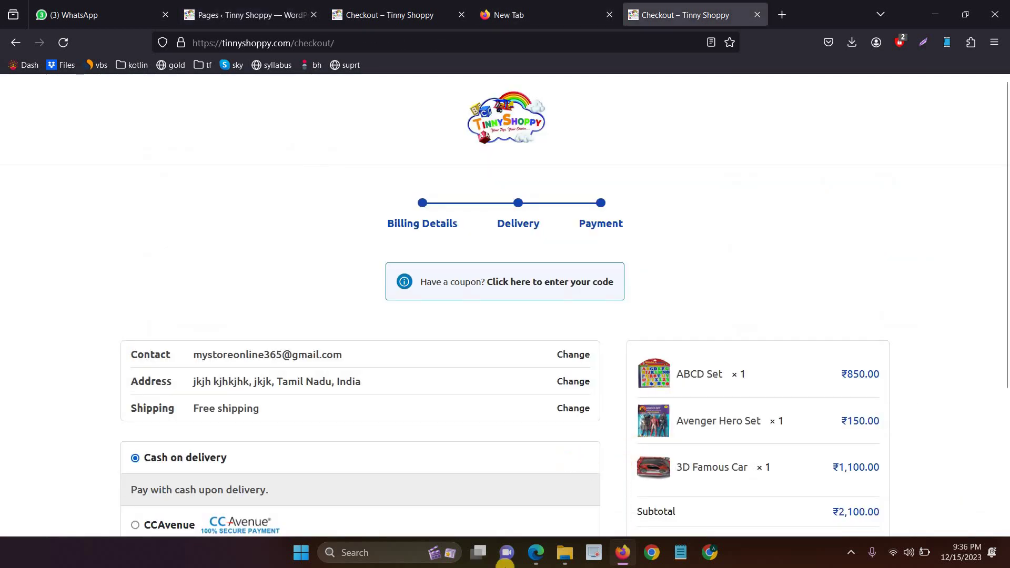
Load vetbossel.in in a new tab and scroll its homepage.
click(783, 12)
text(vetbossel.in/)
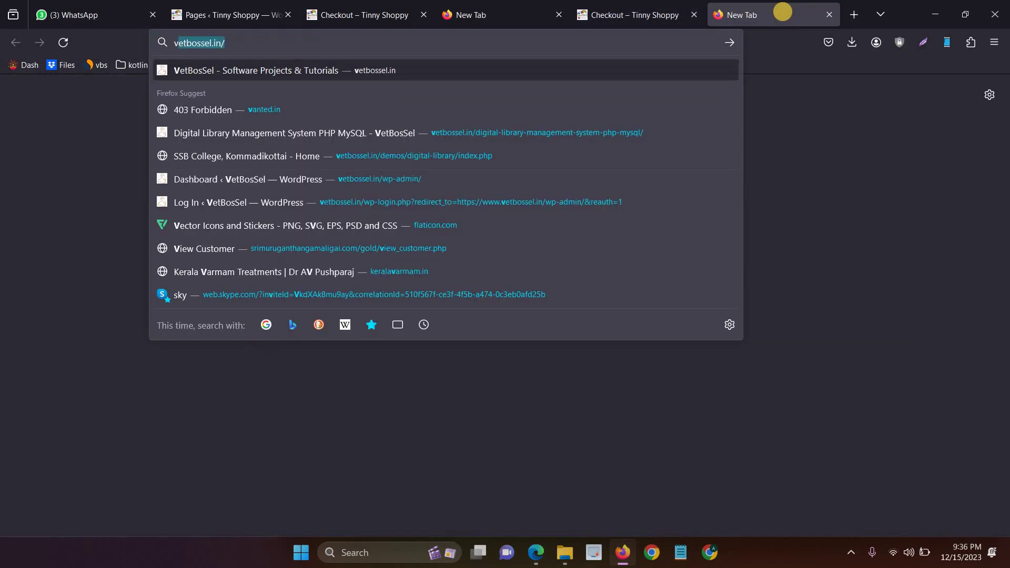
key(Return)
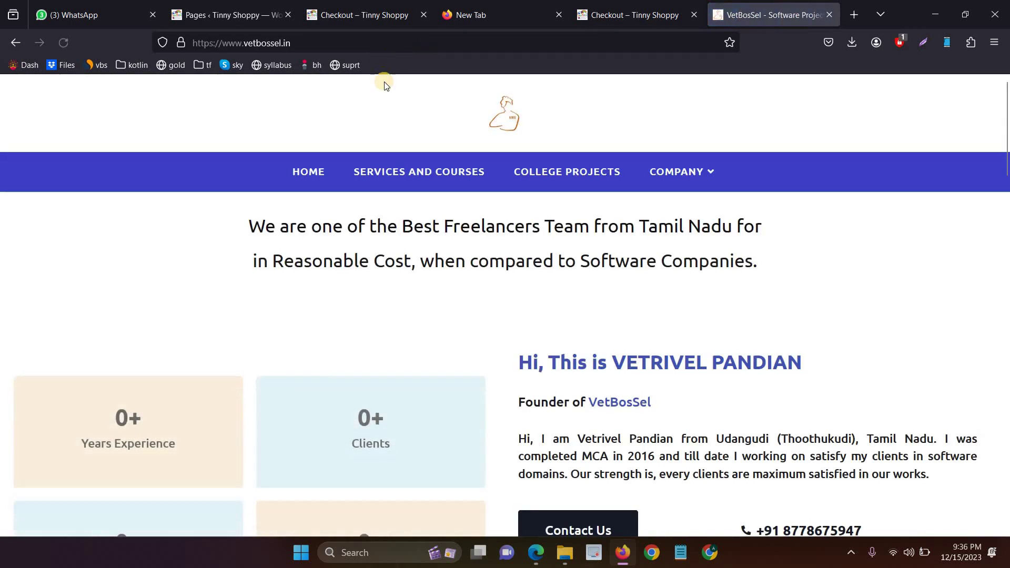
scroll(473, 210, down, 10)
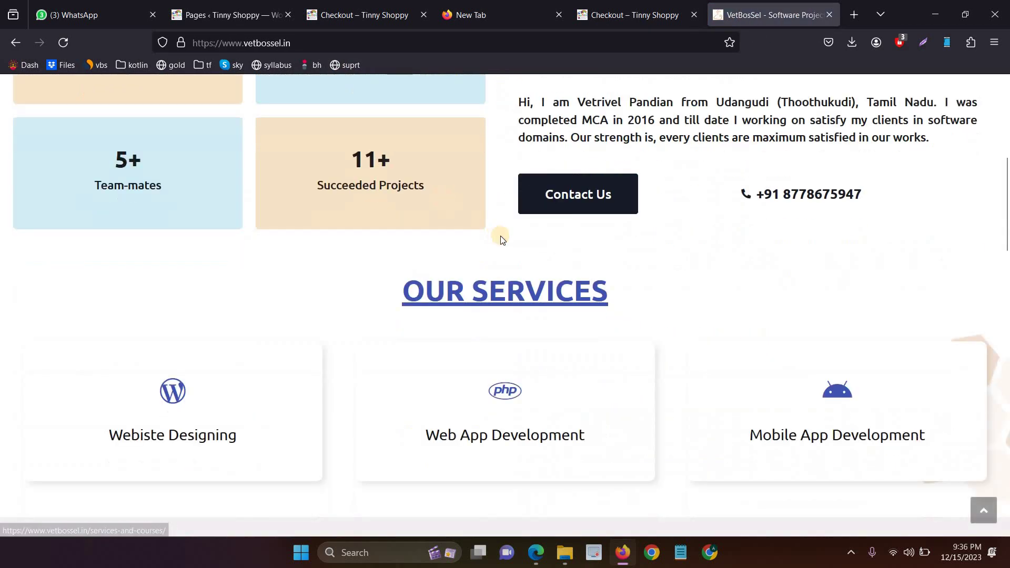
scroll(605, 210, up, 10)
mouse_move(678, 171)
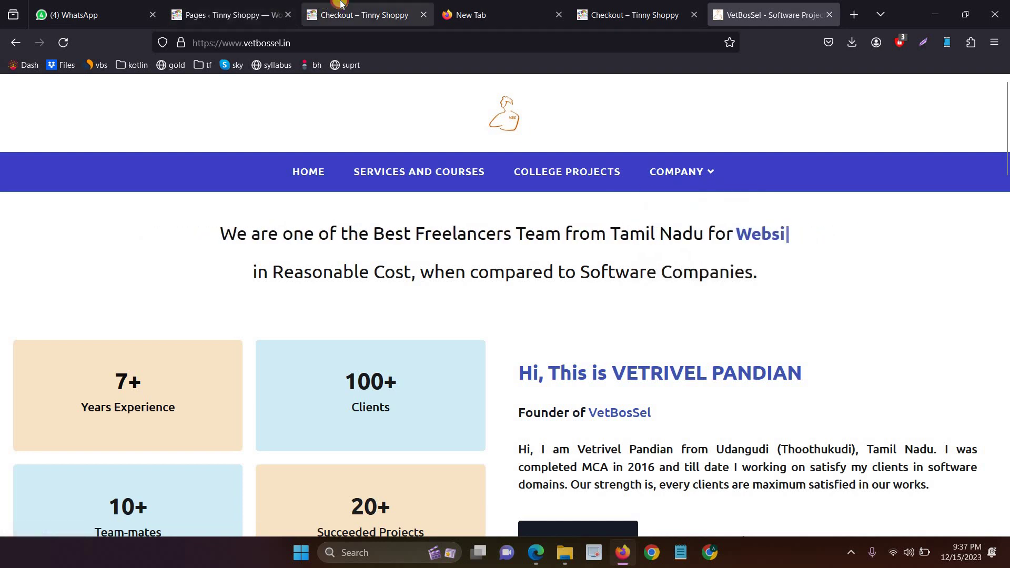
Return to the tab holding the [woocommerce_checkout] text and select all of it.
click(340, 5)
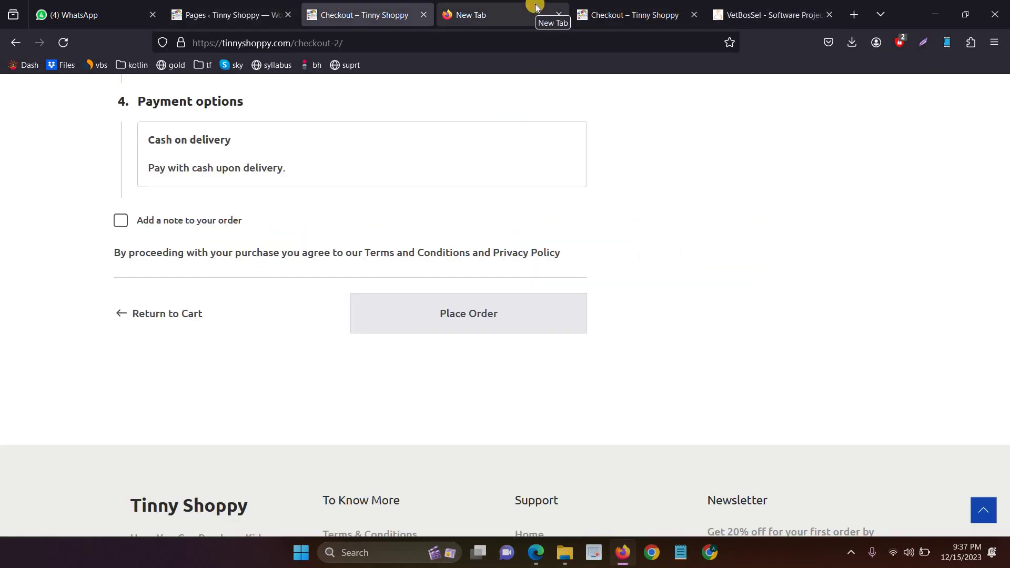
key(ctrl+Tab)
click(316, 44)
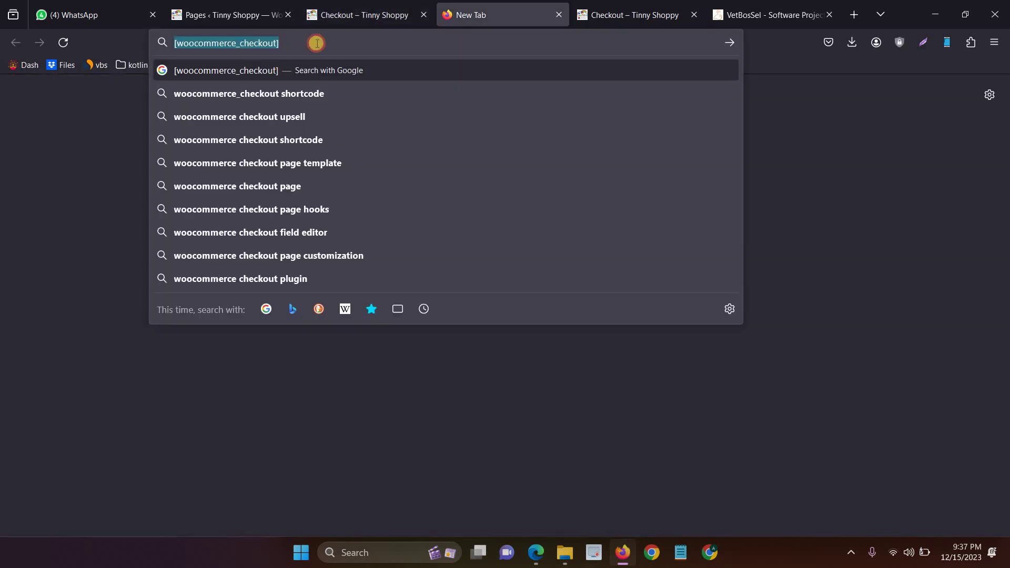
click(316, 43)
key(ctrl+a)
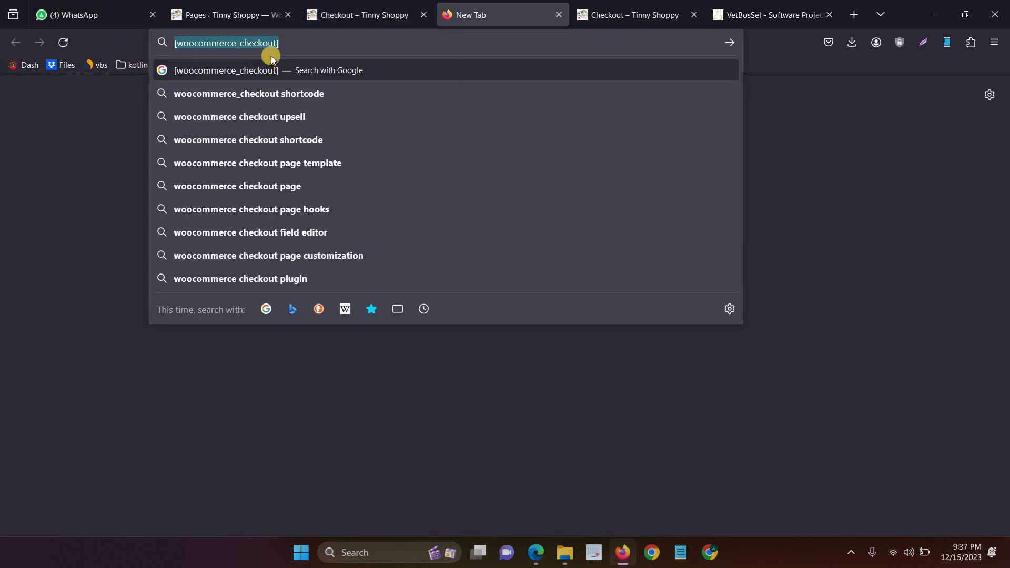
click(313, 45)
key(ctrl+a)
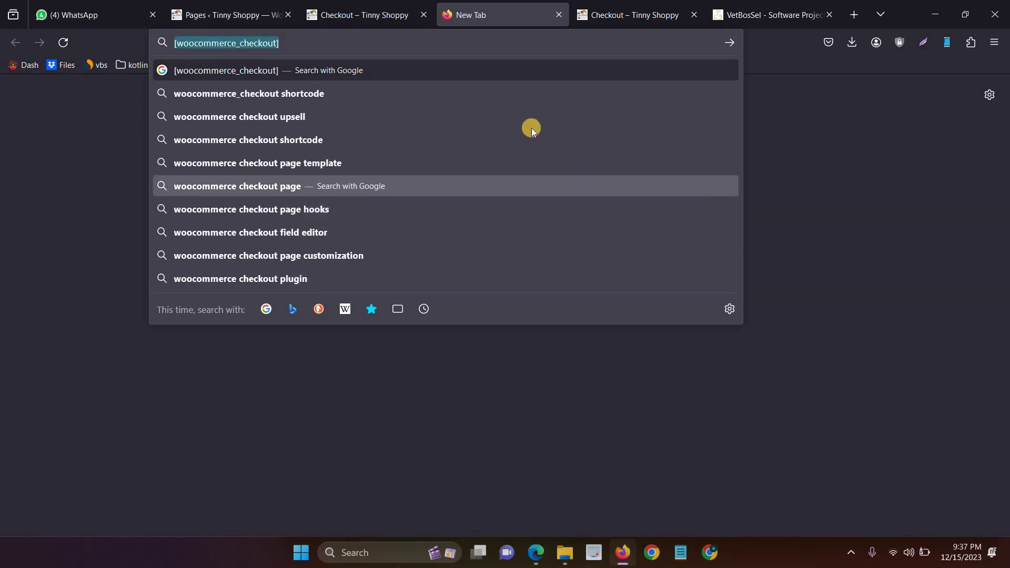